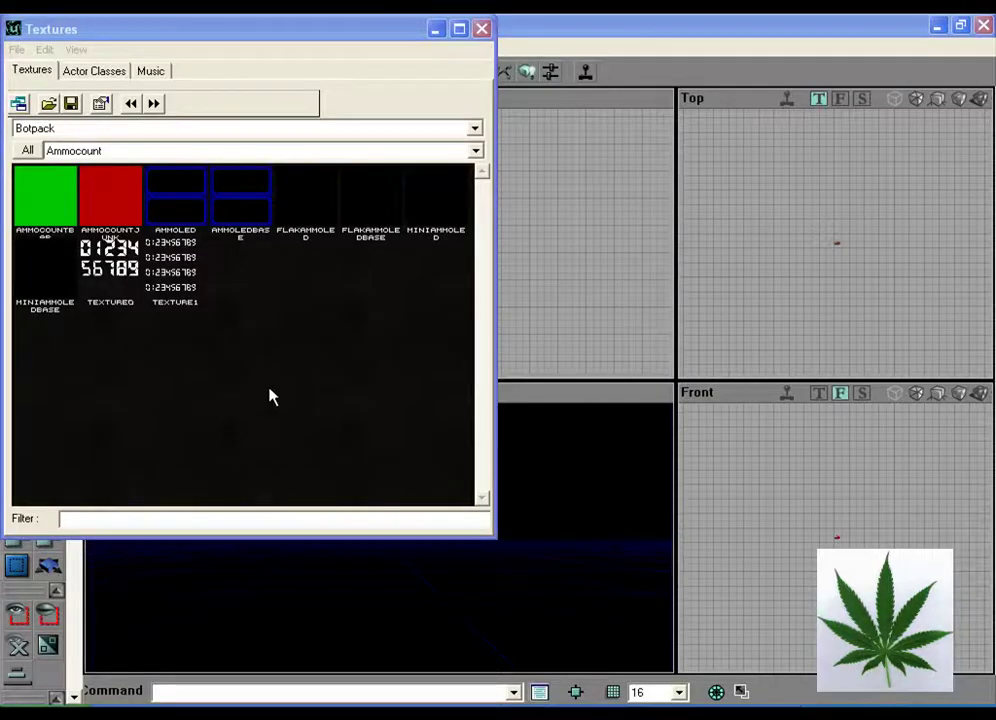
pyautogui.moveTo(240, 29); pyautogui.dragTo(290, 40)
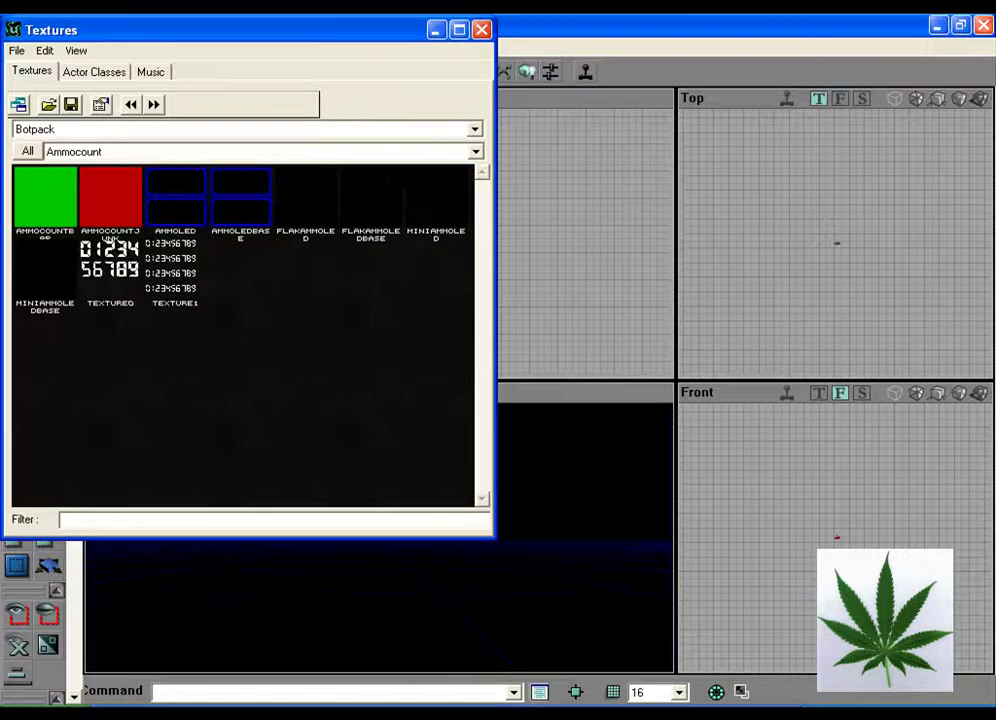
pyautogui.click(436, 30)
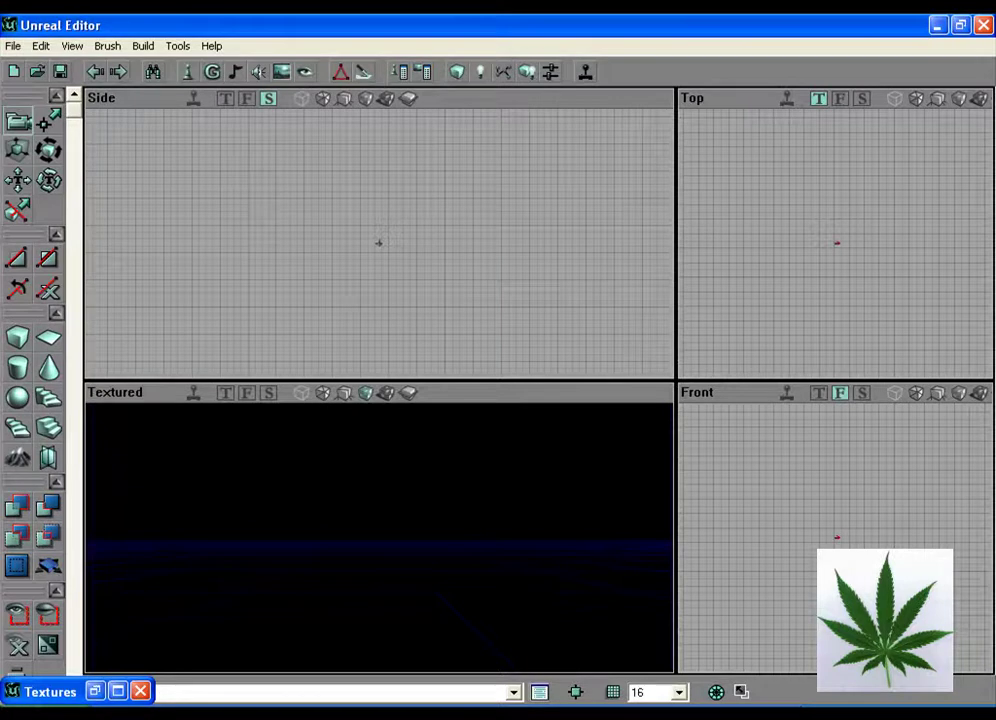
pyautogui.click(95, 691)
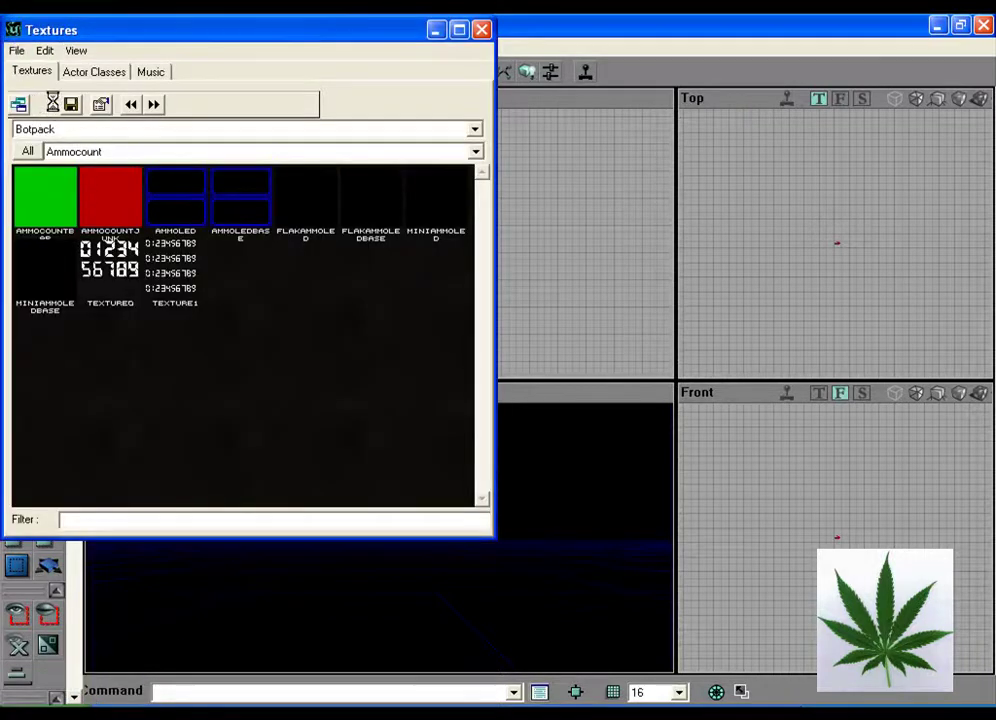
# Step: Load the DecayedS.utx texture package from the Textures folder into the texture browser
pyautogui.click(48, 106)
pyautogui.click(145, 277)
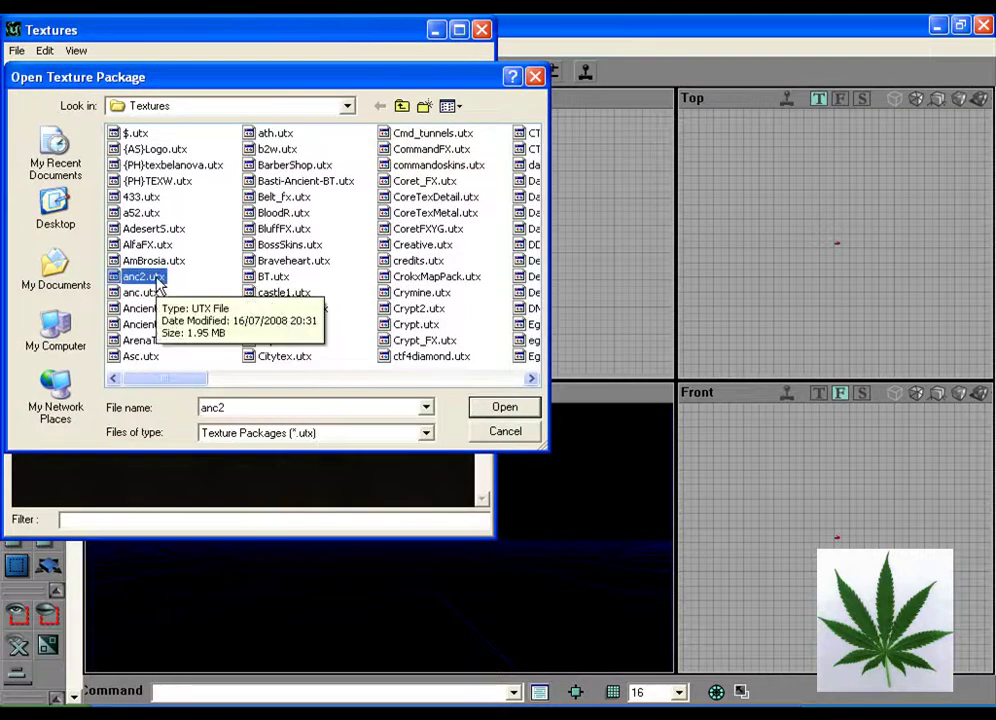
pyautogui.press('d')
pyautogui.press('d')
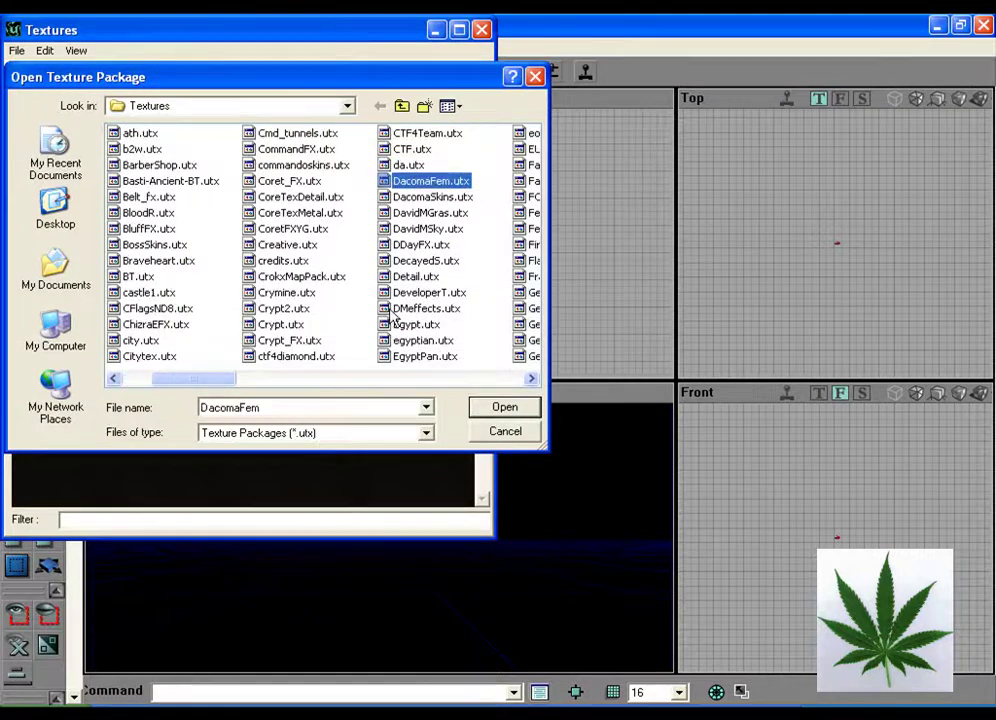
pyautogui.moveTo(262, 84); pyautogui.dragTo(269, 177)
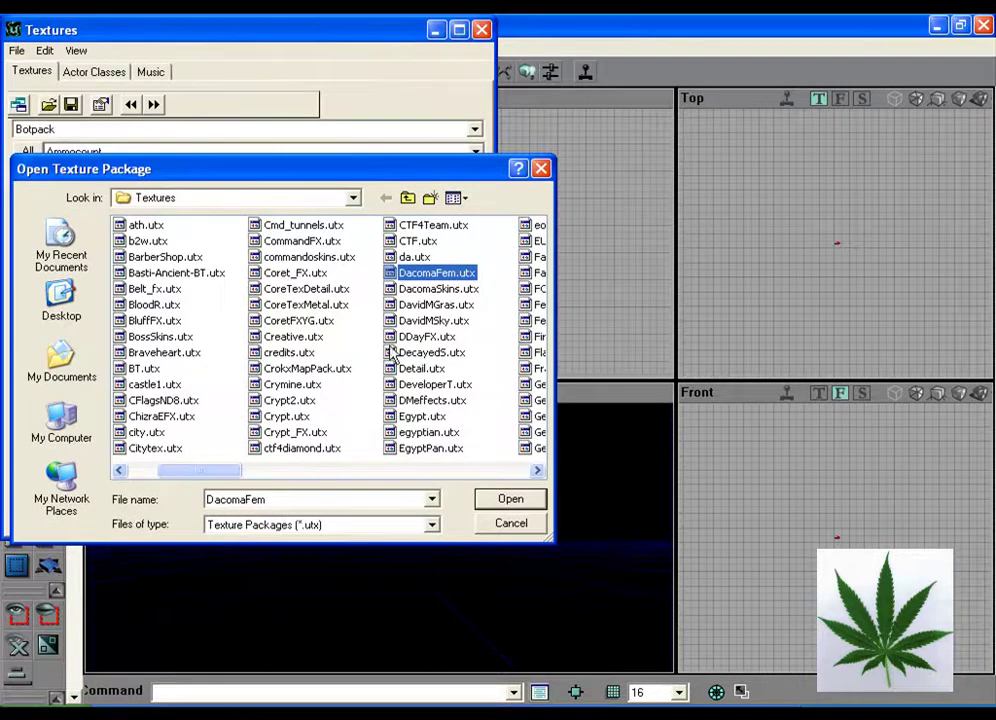
pyautogui.press('Down')
pyautogui.press('Down')
pyautogui.press('Down')
pyautogui.press('Down')
pyautogui.press('Down')
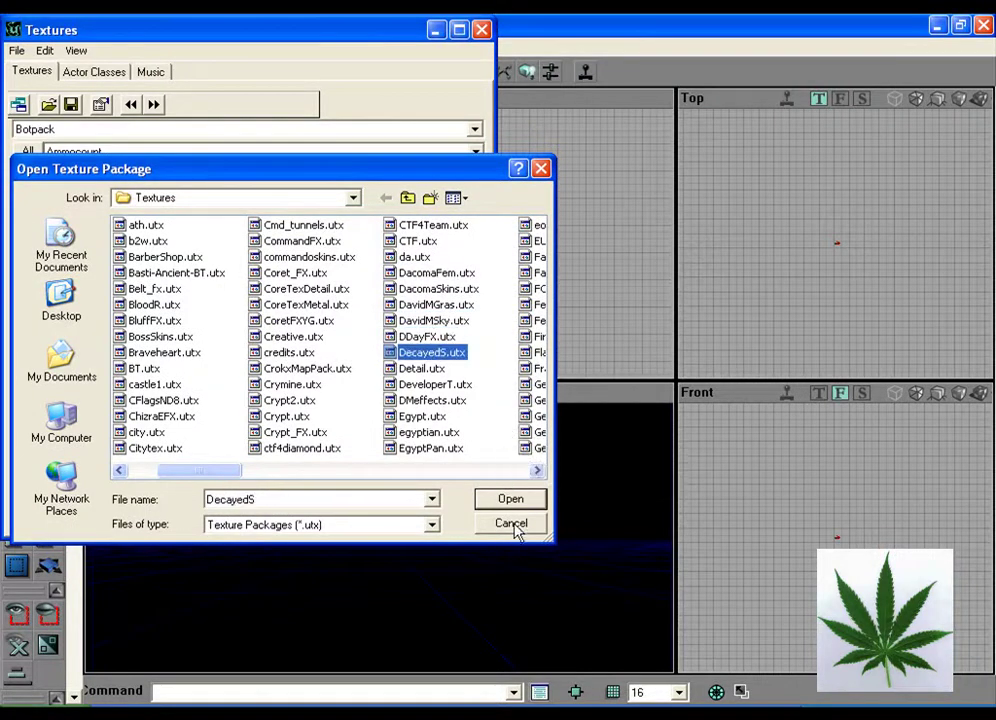
pyautogui.click(512, 500)
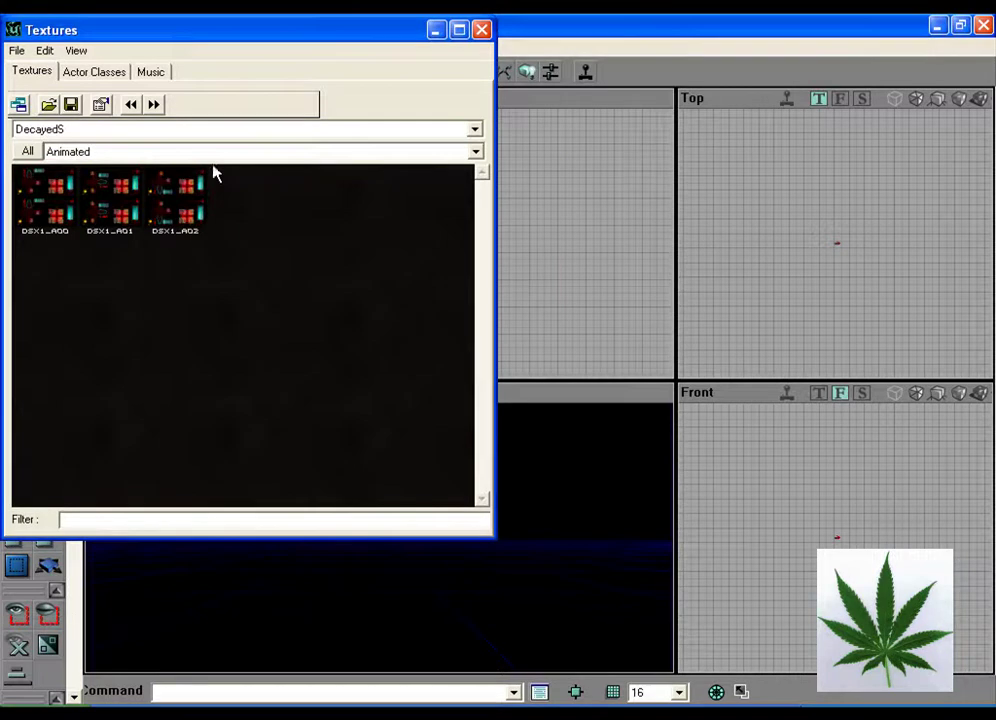
# Step: Show the Deco group of DecayedS, select the dHull7a texture, and minimize the texture browser
pyautogui.click(219, 153)
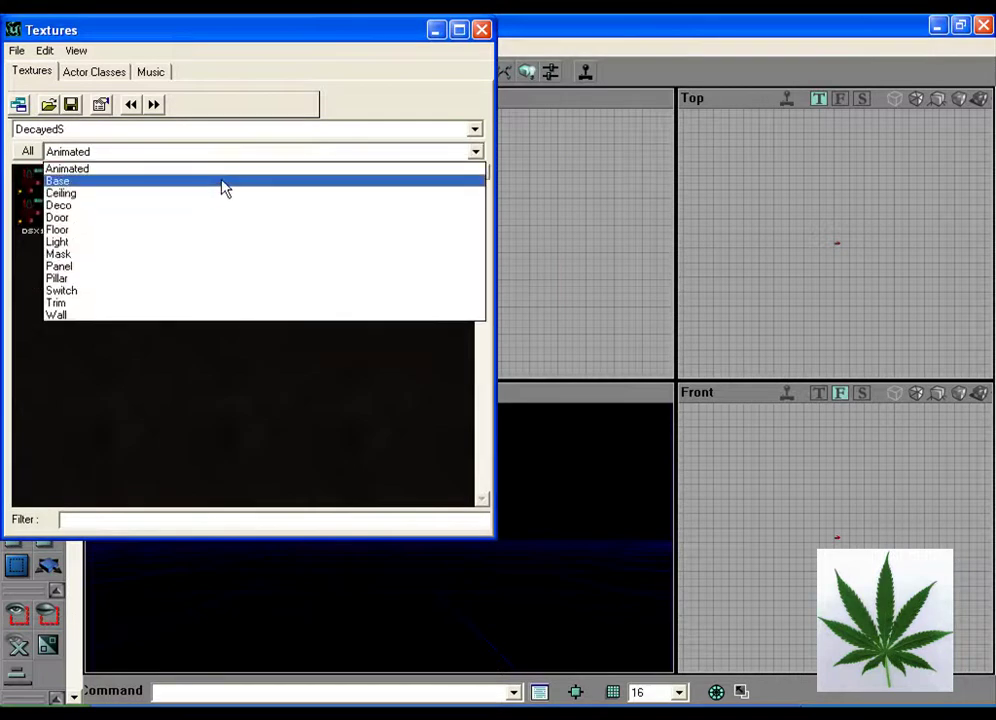
pyautogui.click(189, 207)
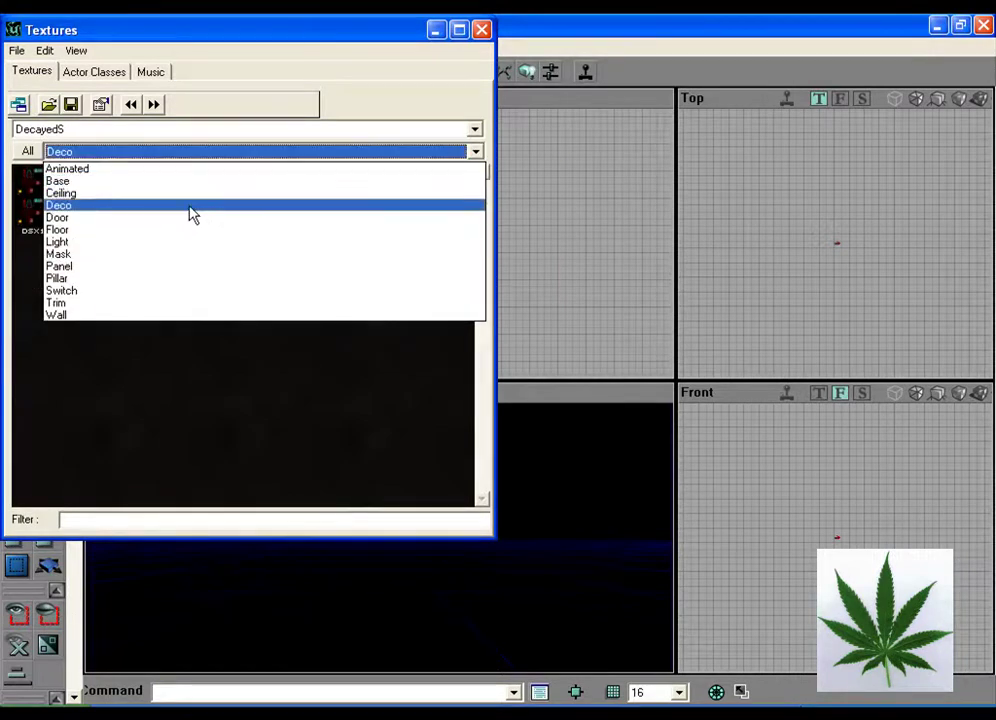
pyautogui.click(193, 215)
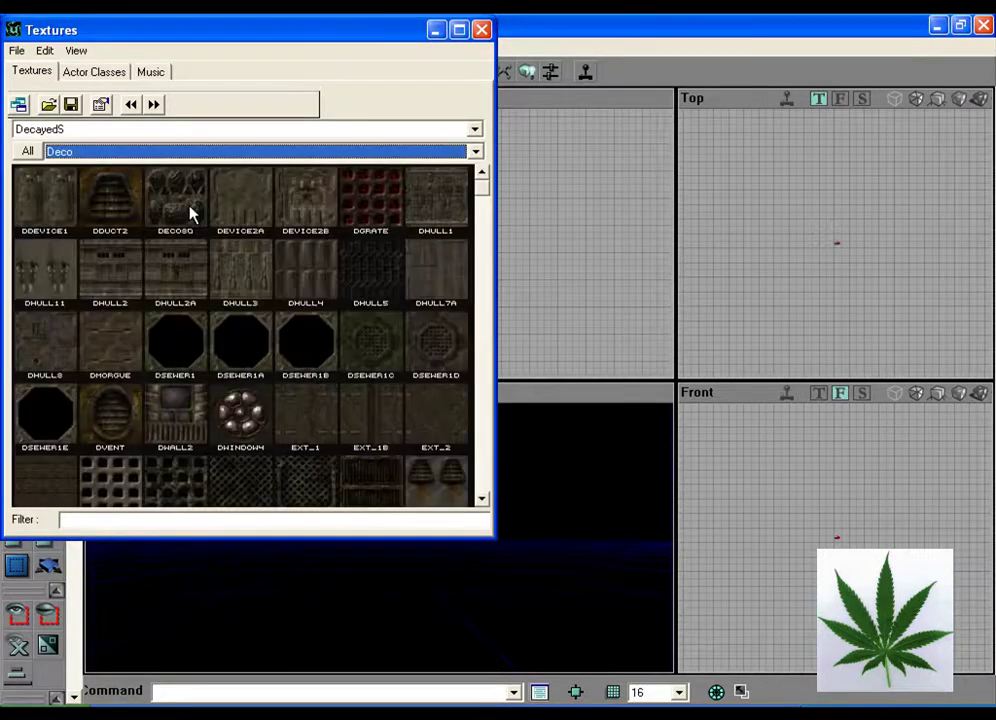
pyautogui.click(449, 271)
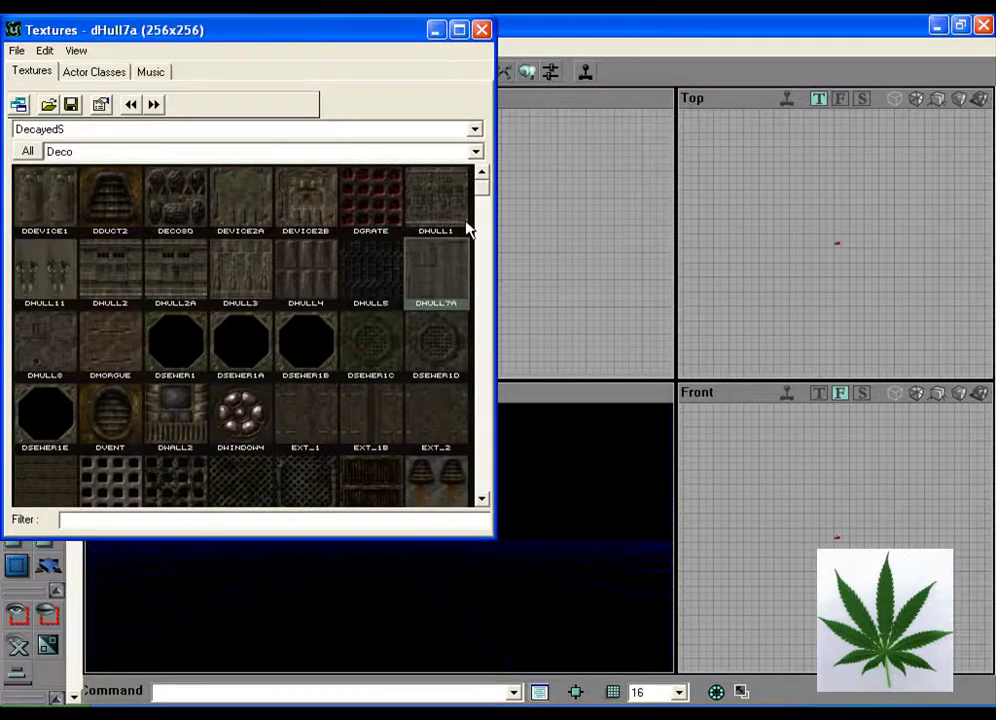
pyautogui.click(435, 31)
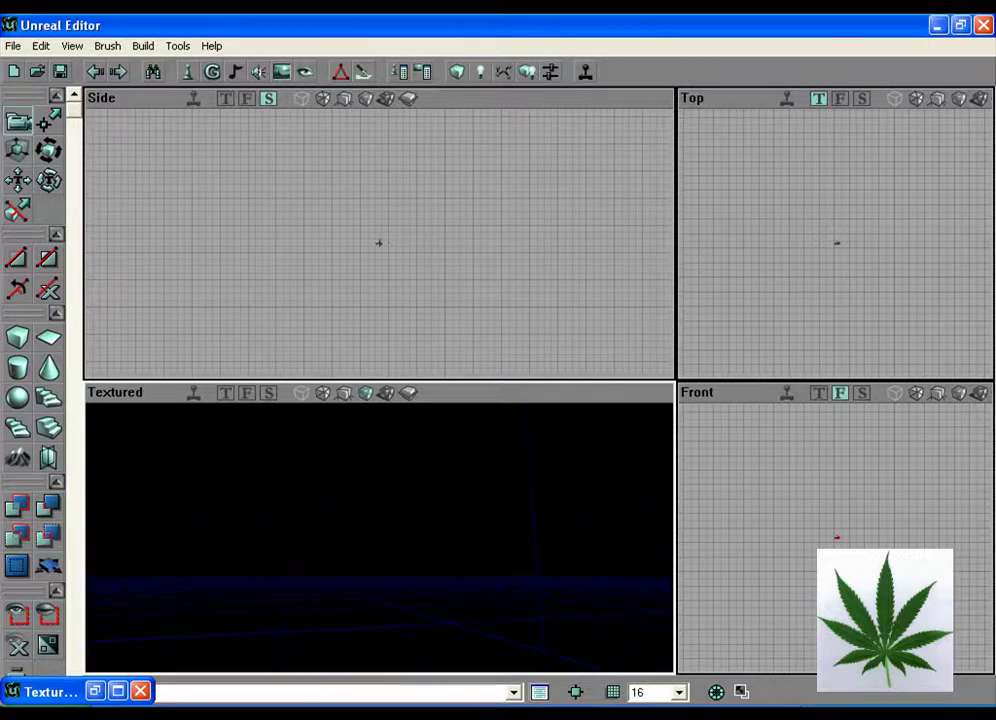
# Step: Build a cube with the builder brush and bring it into sight in the 3D viewport
pyautogui.moveTo(351, 498); pyautogui.dragTo(351, 554, button='right')
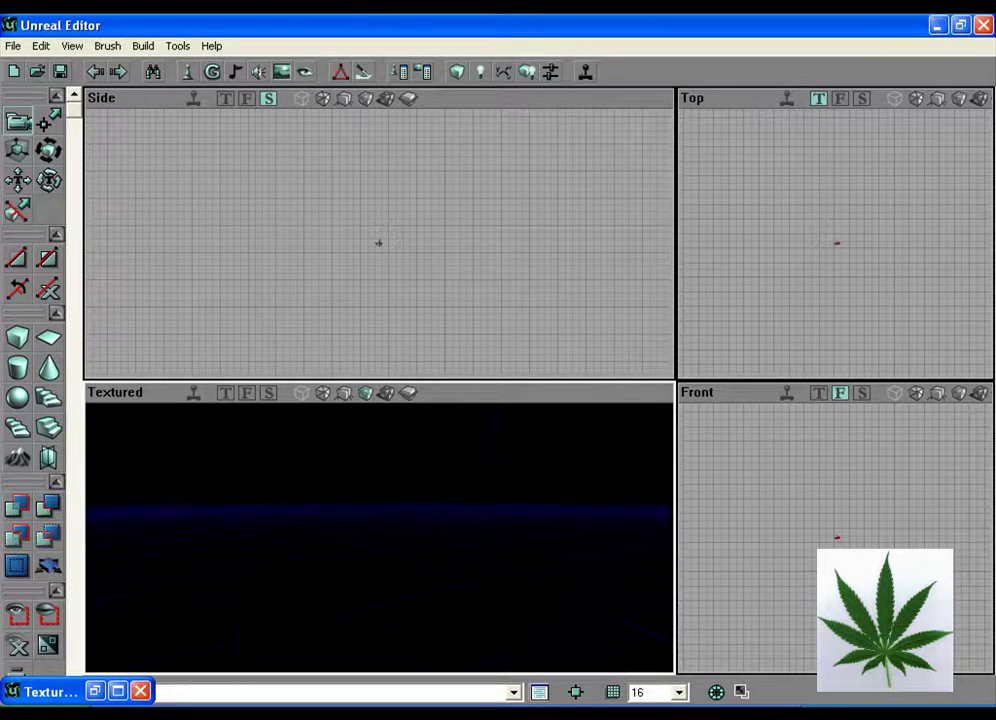
pyautogui.moveTo(351, 554); pyautogui.dragTo(351, 608, button='right')
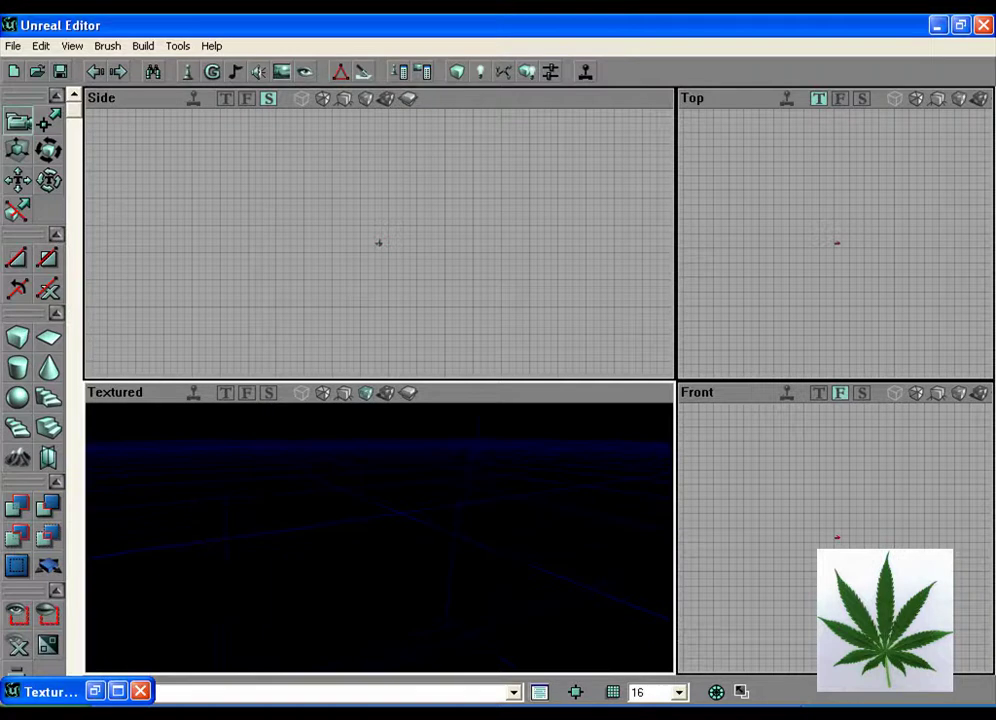
pyautogui.click(20, 341)
pyautogui.moveTo(398, 560)
pyautogui.mouseDown()
pyautogui.moveTo(398, 575)
pyautogui.moveTo(480, 550)
pyautogui.moveTo(400, 540)
pyautogui.moveTo(398, 560)
pyautogui.mouseUp()
pyautogui.moveTo(392, 613)
pyautogui.mouseDown()
pyautogui.moveTo(384, 590)
pyautogui.moveTo(392, 613)
pyautogui.mouseUp()
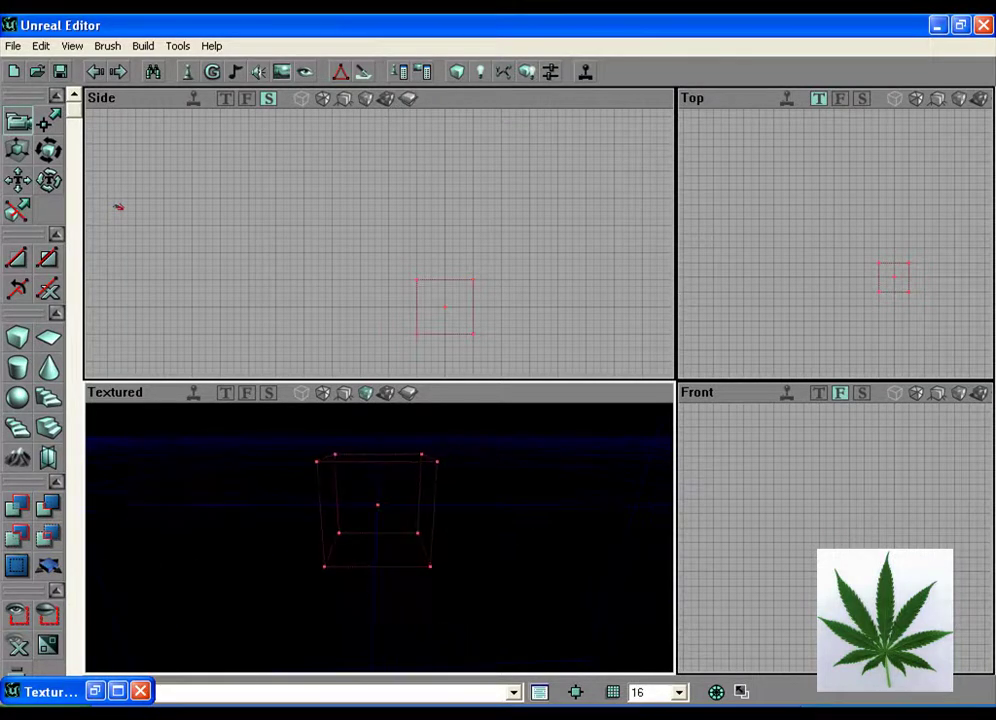
pyautogui.moveTo(396, 660)
pyautogui.mouseDown()
pyautogui.moveTo(410, 605)
pyautogui.moveTo(385, 610)
pyautogui.moveTo(430, 590)
pyautogui.moveTo(396, 625)
pyautogui.moveTo(400, 598)
pyautogui.moveTo(376, 632)
pyautogui.moveTo(390, 604)
pyautogui.moveTo(421, 599)
pyautogui.mouseUp()
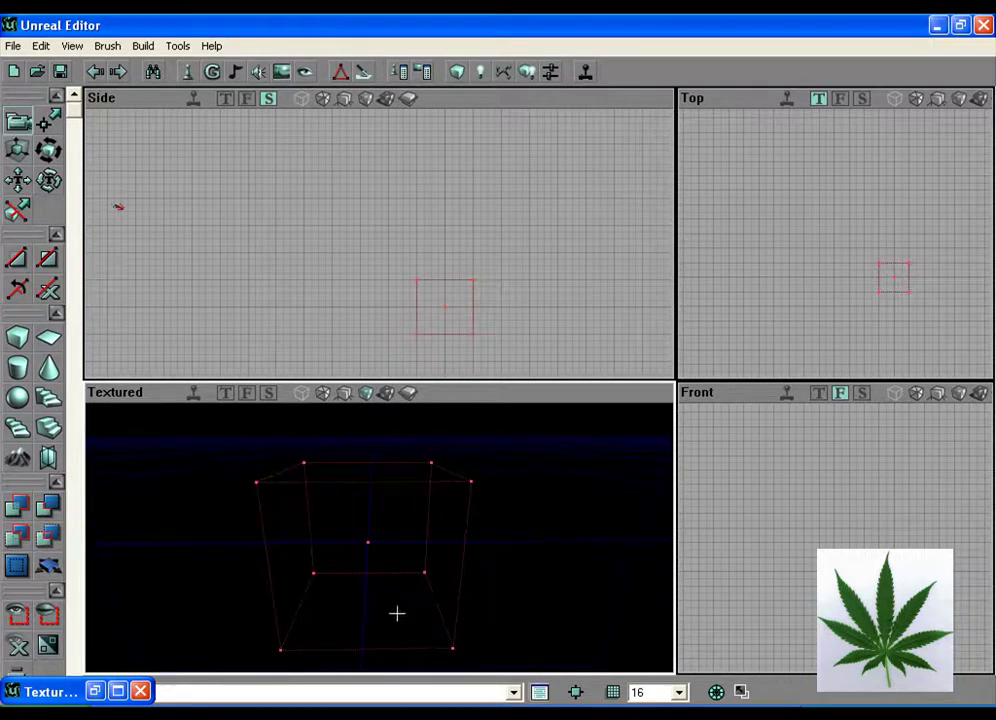
# Step: Select the cube builder brush and scale it in all three directions into a large room-shaped box, wider than it is tall
pyautogui.click(366, 334)
pyautogui.click(367, 480)
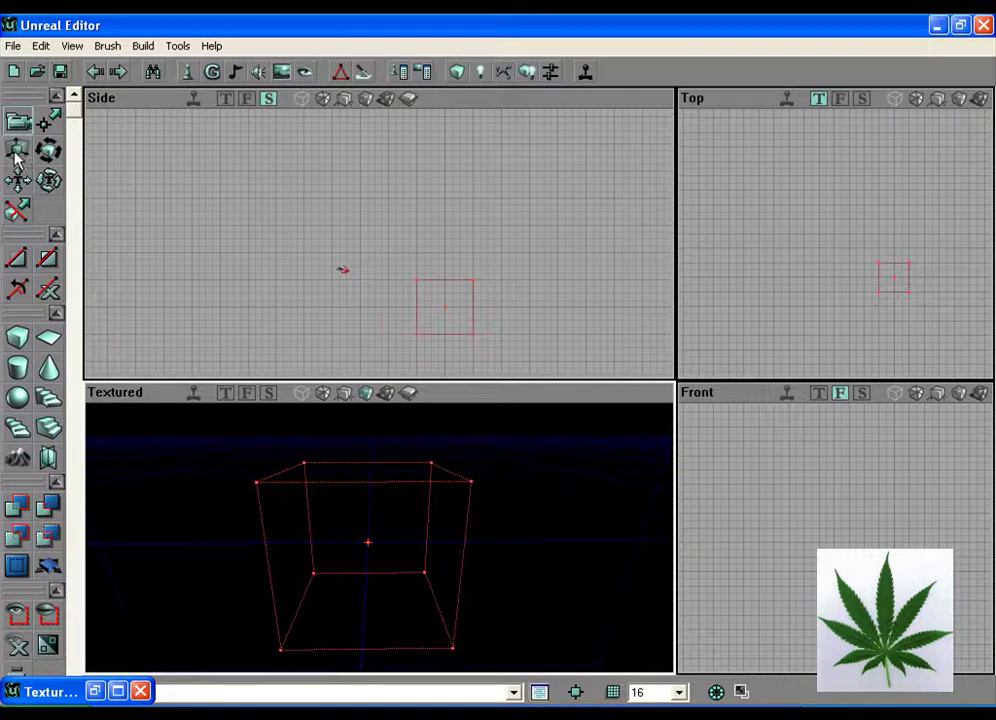
pyautogui.click(16, 152)
pyautogui.moveTo(211, 471); pyautogui.dragTo(233, 549)
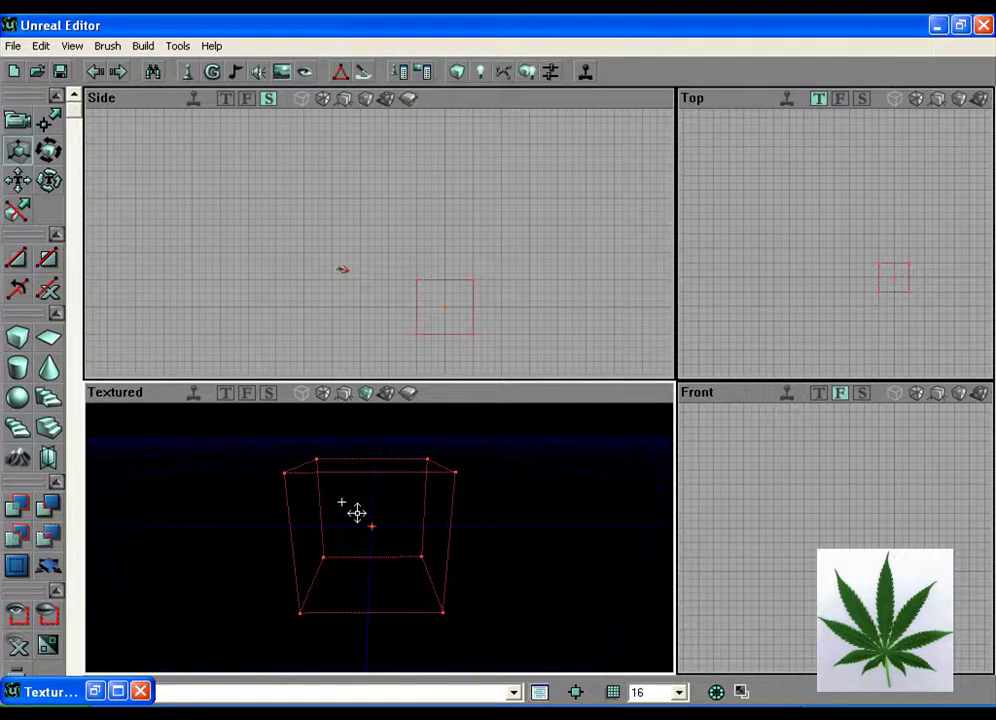
pyautogui.moveTo(323, 507)
pyautogui.keyDown('ctrl'); pyautogui.mouseDown()
pyautogui.moveTo(400, 507)
pyautogui.moveTo(270, 507)
pyautogui.moveTo(400, 507)
pyautogui.moveTo(270, 507)
pyautogui.moveTo(318, 507)
pyautogui.mouseUp(); pyautogui.keyUp('ctrl')
pyautogui.moveTo(340, 518)
pyautogui.keyDown('ctrl'); pyautogui.mouseDown(button='right')
pyautogui.moveTo(390, 518)
pyautogui.moveTo(341, 518)
pyautogui.moveTo(382, 518)
pyautogui.moveTo(362, 518)
pyautogui.moveTo(372, 518)
pyautogui.mouseUp(button='right'); pyautogui.keyUp('ctrl')
pyautogui.moveTo(340, 452); pyautogui.dragTo(329, 531)
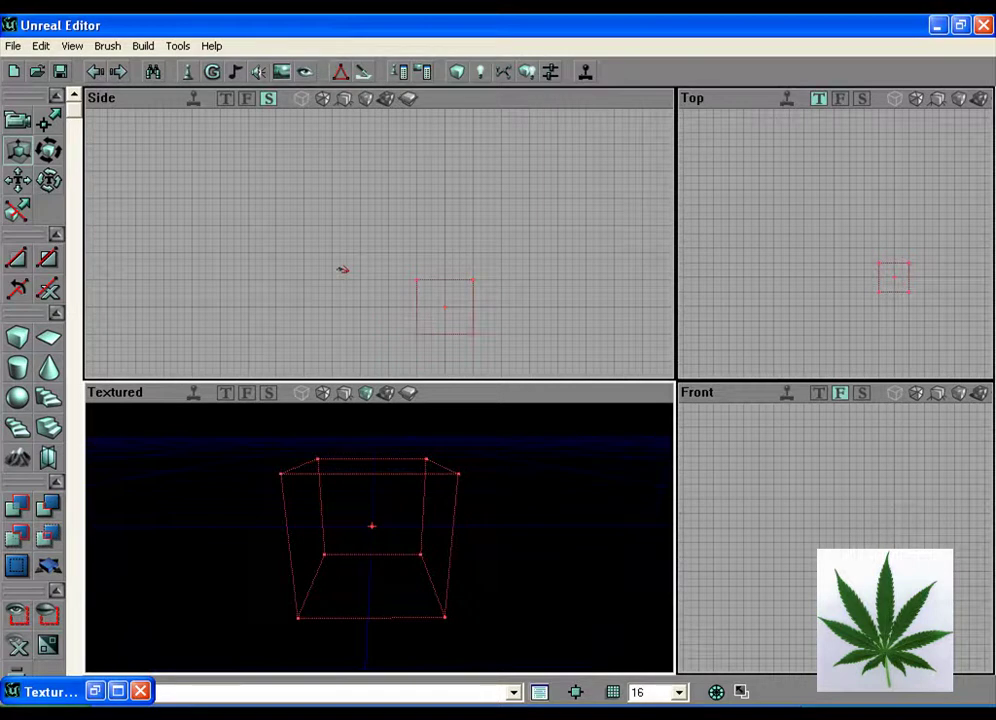
pyautogui.moveTo(329, 531)
pyautogui.keyDown('ctrl'); pyautogui.mouseDown()
pyautogui.moveTo(329, 478)
pyautogui.moveTo(329, 541)
pyautogui.moveTo(329, 450)
pyautogui.moveTo(329, 540)
pyautogui.moveTo(329, 500)
pyautogui.mouseUp(); pyautogui.keyUp('ctrl')
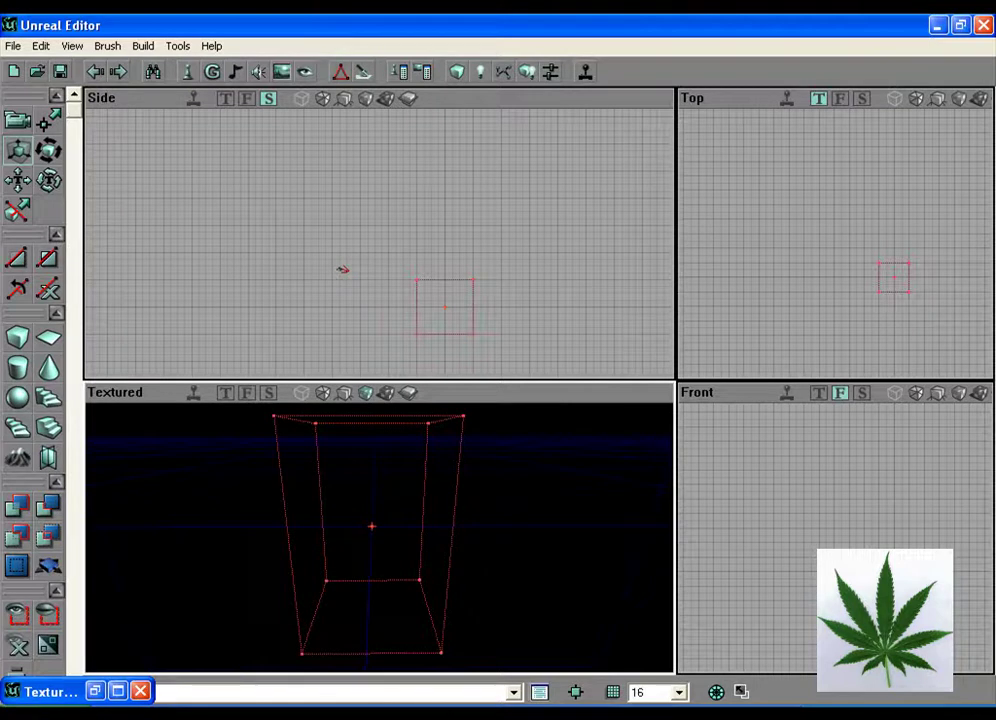
pyautogui.moveTo(372, 526)
pyautogui.keyDown('ctrl'); pyautogui.mouseDown()
pyautogui.moveTo(520, 526)
pyautogui.moveTo(504, 526)
pyautogui.mouseUp(); pyautogui.keyUp('ctrl')
pyautogui.keyDown('ctrl'); pyautogui.moveTo(372, 526); pyautogui.dragTo(488, 526, button='right'); pyautogui.keyUp('ctrl')
pyautogui.moveTo(336, 531)
pyautogui.mouseDown()
pyautogui.moveTo(349, 597)
pyautogui.moveTo(312, 531)
pyautogui.moveTo(356, 566)
pyautogui.moveTo(357, 520)
pyautogui.moveTo(357, 528)
pyautogui.mouseUp()
pyautogui.keyDown('ctrl'); pyautogui.moveTo(357, 528); pyautogui.dragTo(315, 528, button='right'); pyautogui.keyUp('ctrl')
pyautogui.moveTo(358, 543)
pyautogui.keyDown('ctrl'); pyautogui.mouseDown()
pyautogui.moveTo(360, 564)
pyautogui.moveTo(351, 532)
pyautogui.mouseUp(); pyautogui.keyUp('ctrl')
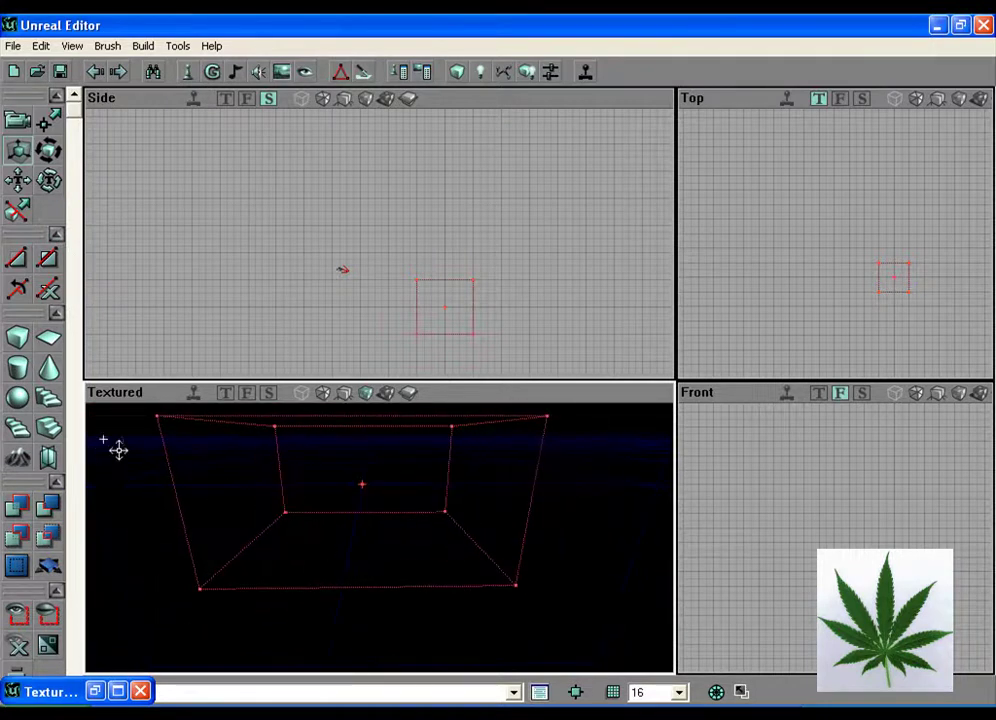
# Step: Return to camera movement mode and subtract the scaled box from the world to carve the room
pyautogui.click(24, 121)
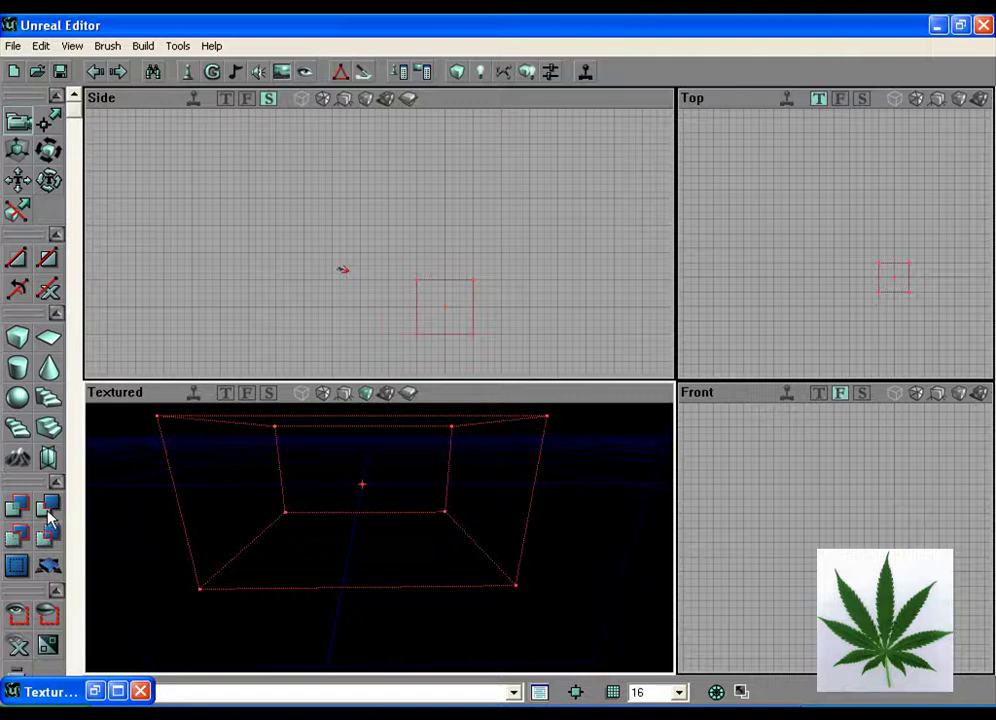
pyautogui.click(50, 508)
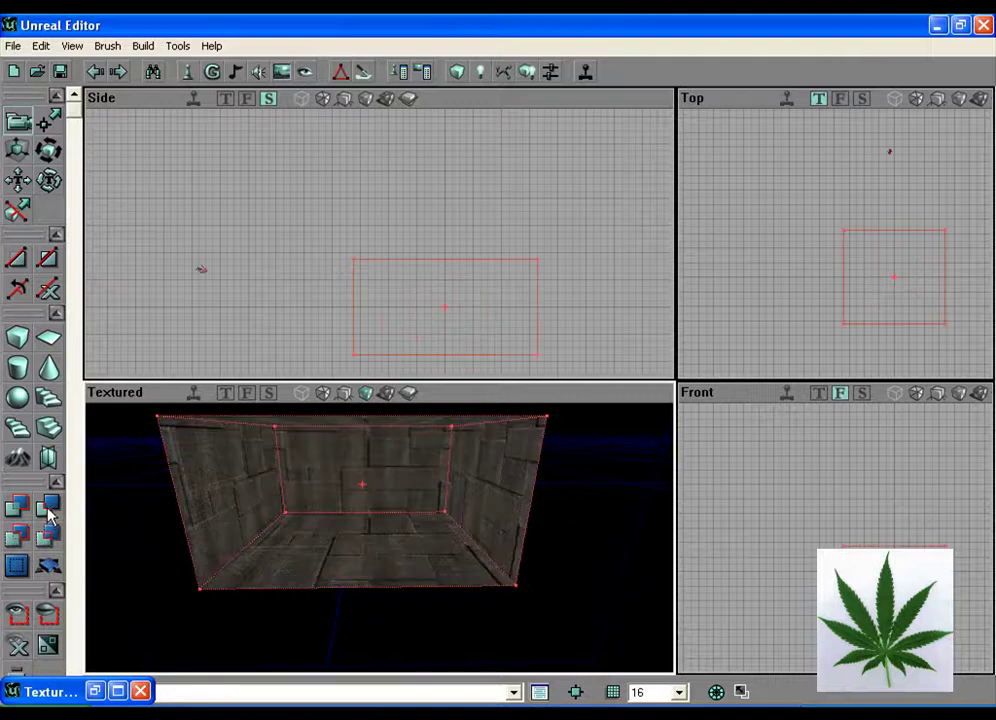
pyautogui.press('Up')
pyautogui.moveTo(351, 610)
pyautogui.mouseDown()
pyautogui.moveTo(345, 640)
pyautogui.moveTo(385, 640)
pyautogui.moveTo(358, 605)
pyautogui.moveTo(351, 610)
pyautogui.mouseUp()
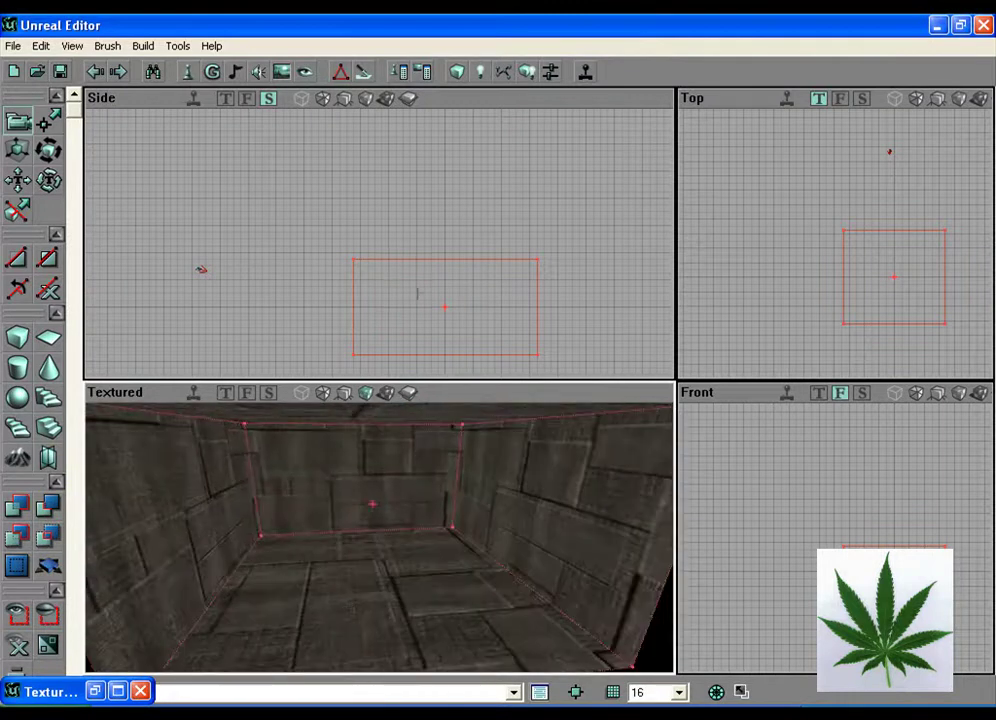
# Step: Move the red builder brush horizontally out of the carved room so it no longer overlaps the room
pyautogui.keyDown('ctrl'); pyautogui.moveTo(357, 523); pyautogui.dragTo(357, 455, button='right'); pyautogui.keyUp('ctrl')
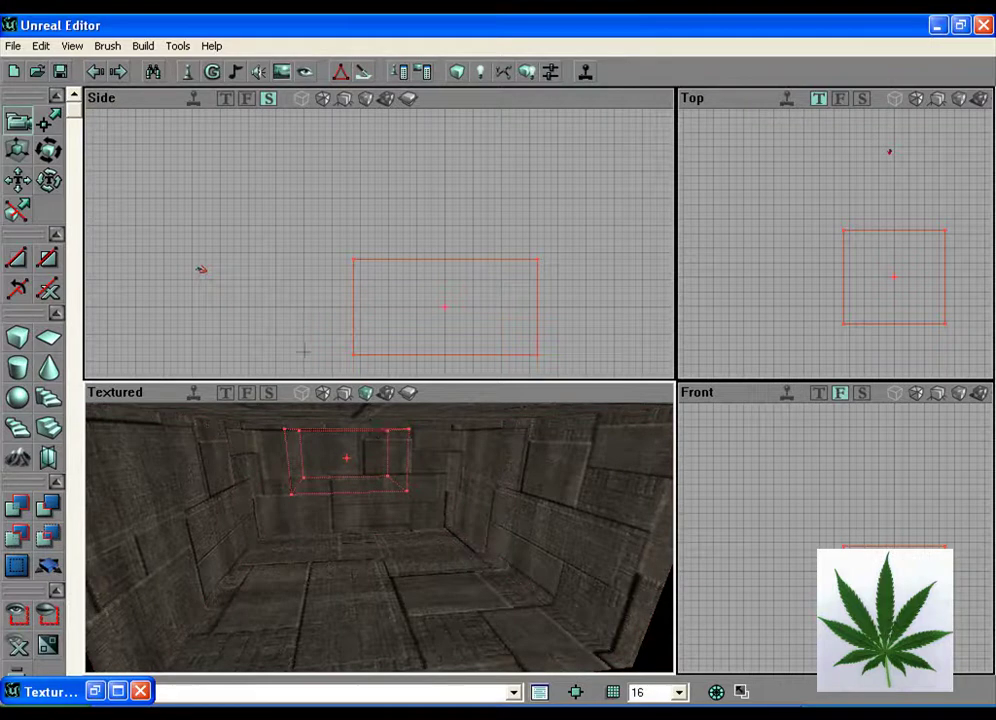
pyautogui.click(272, 306)
pyautogui.click(762, 276)
pyautogui.click(762, 528)
pyautogui.moveTo(757, 265); pyautogui.dragTo(732, 270)
pyautogui.moveTo(428, 508)
pyautogui.mouseDown()
pyautogui.moveTo(335, 525)
pyautogui.moveTo(435, 530)
pyautogui.moveTo(440, 540)
pyautogui.moveTo(413, 510)
pyautogui.mouseUp()
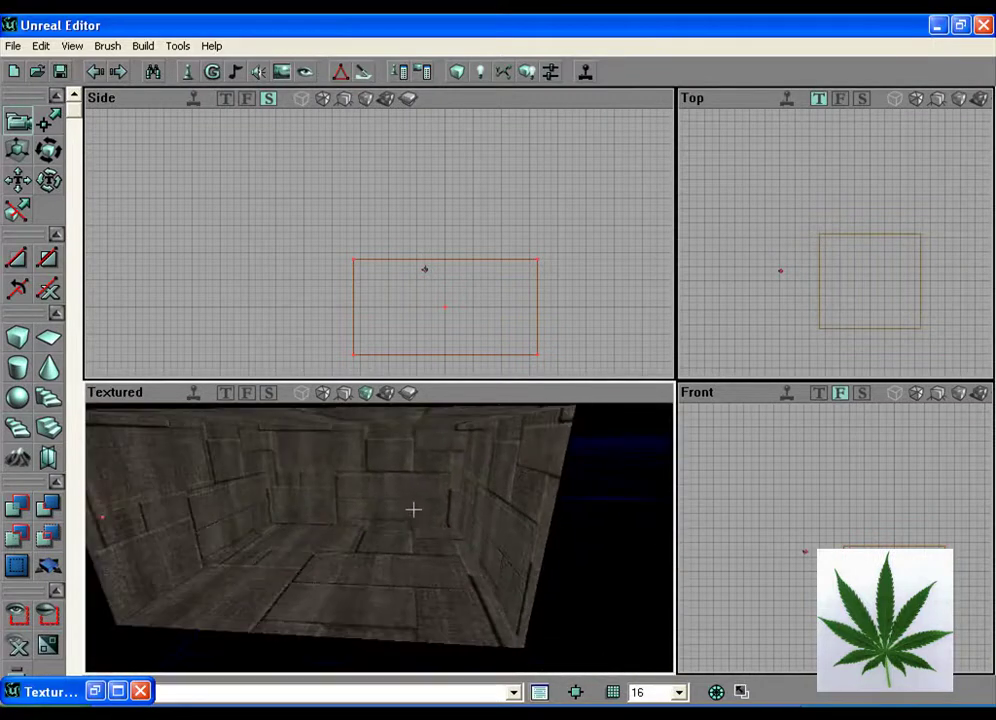
# Step: Select all six room surfaces and align their textures with Align Wall Direction and Align as Floor/Ceiling
pyautogui.rightClick(338, 548)
pyautogui.click(428, 664)
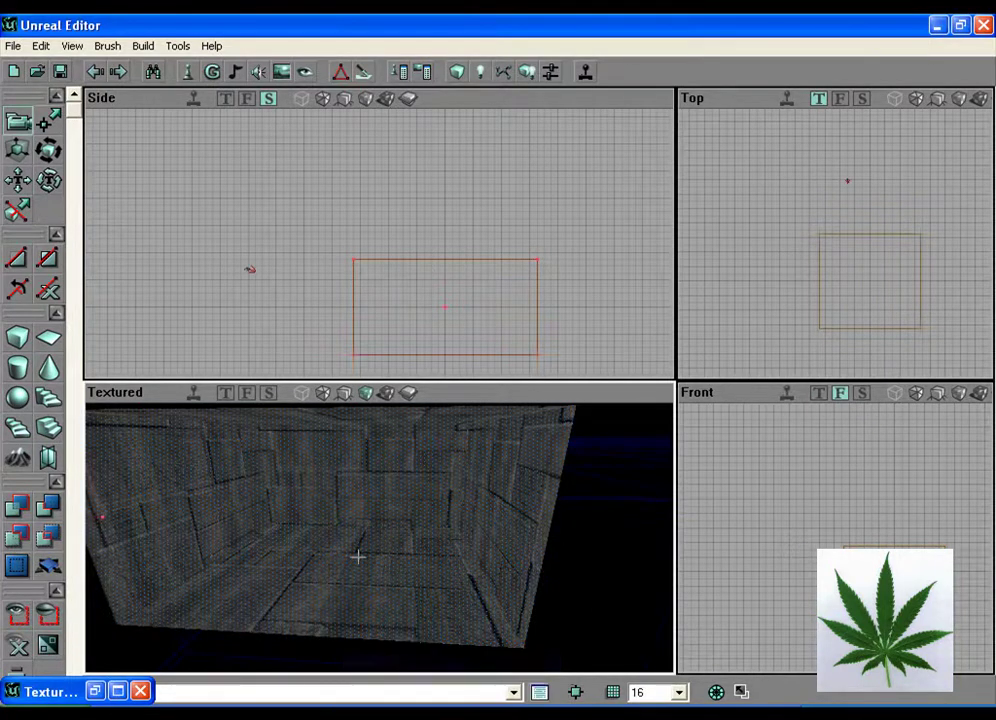
pyautogui.rightClick(352, 558)
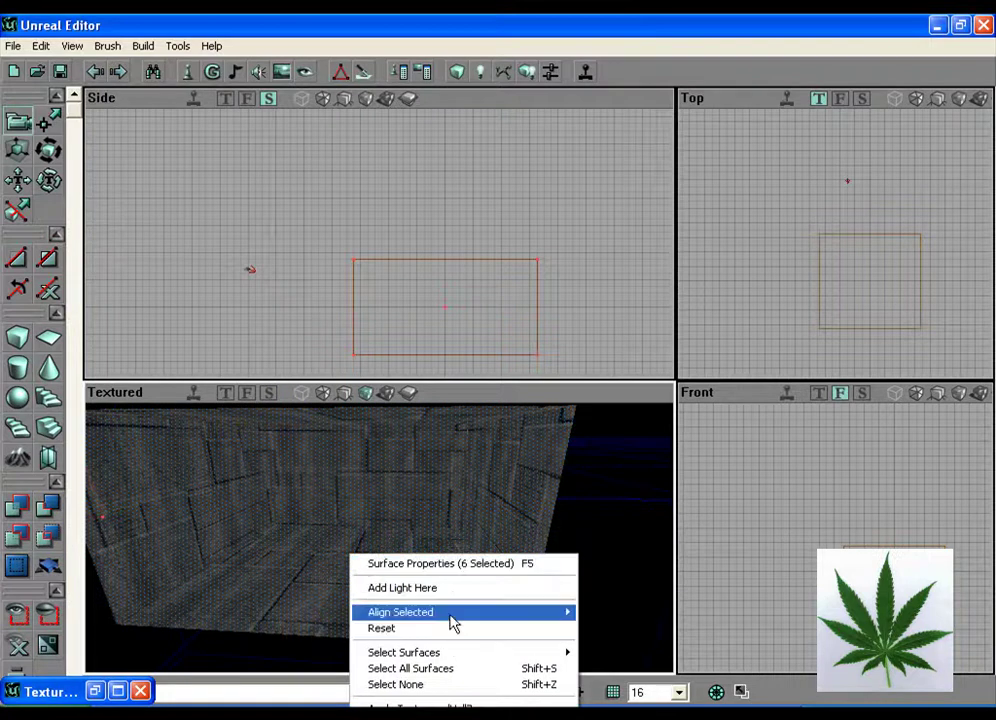
pyautogui.moveTo(452, 622)
pyautogui.click(689, 629)
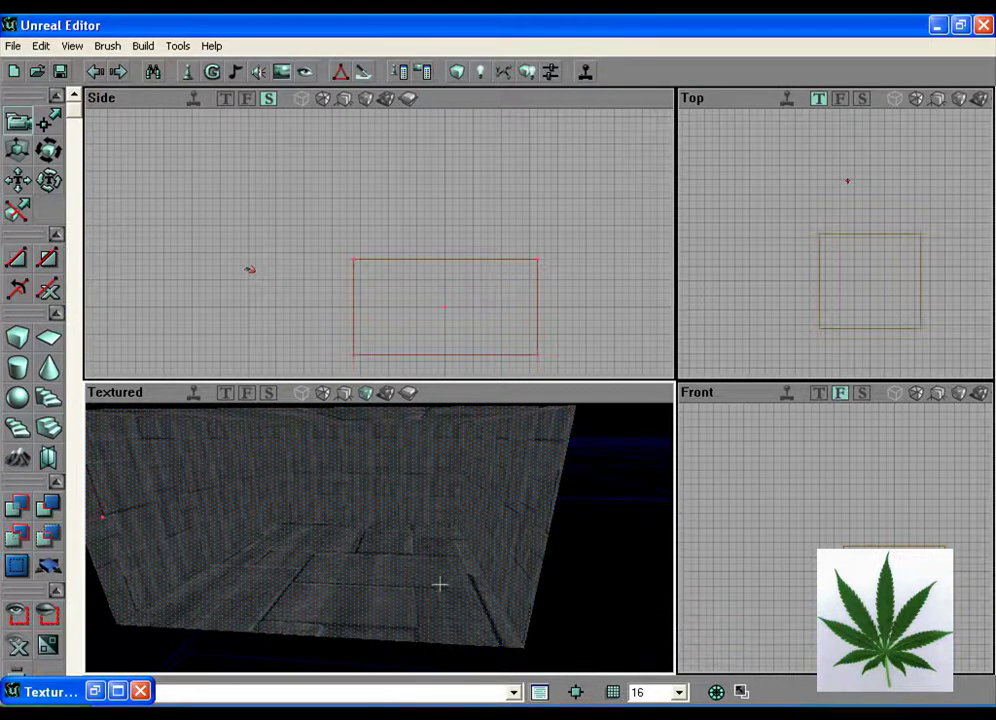
pyautogui.rightClick(401, 409)
pyautogui.moveTo(553, 469)
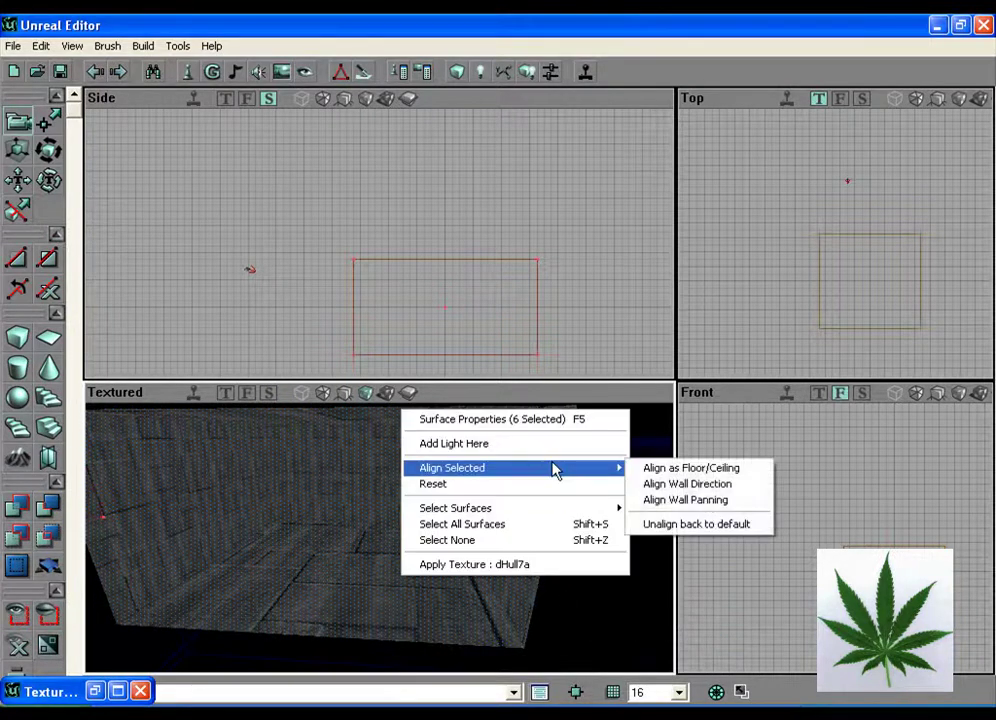
pyautogui.click(669, 470)
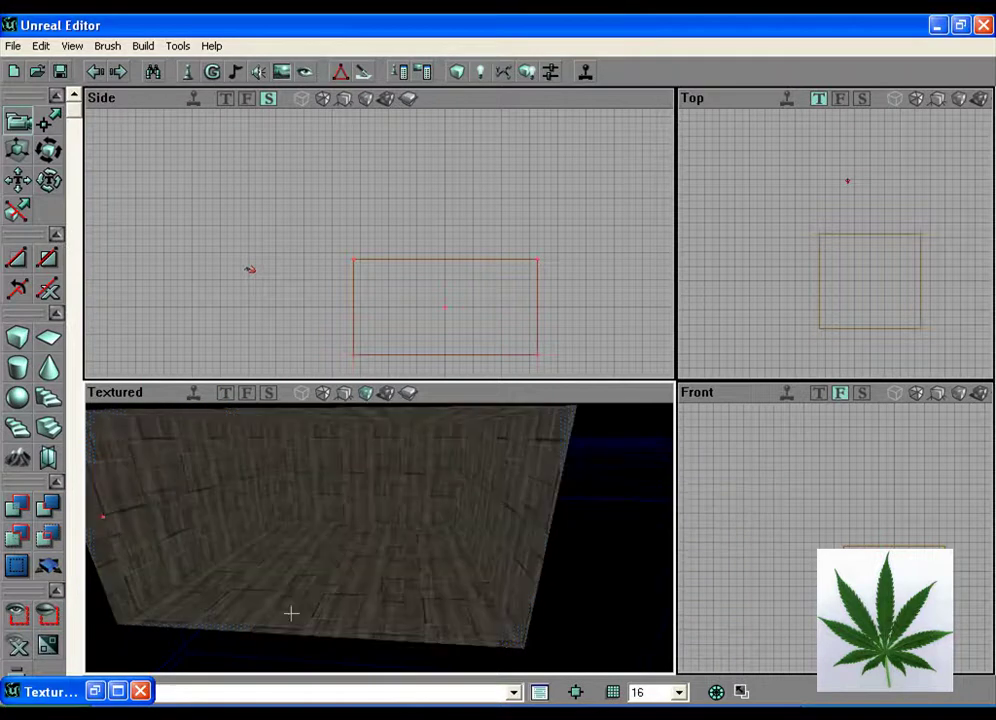
# Step: Select the room's floor and apply the DPanel4 texture from the Floor group of DecayedS to it
pyautogui.moveTo(289, 611); pyautogui.dragTo(289, 550)
pyautogui.moveTo(289, 611)
pyautogui.mouseDown(button='right')
pyautogui.moveTo(289, 550)
pyautogui.moveTo(289, 640)
pyautogui.moveTo(280, 594)
pyautogui.moveTo(200, 605)
pyautogui.moveTo(265, 585)
pyautogui.moveTo(287, 611)
pyautogui.mouseUp(button='right')
pyautogui.click(306, 614)
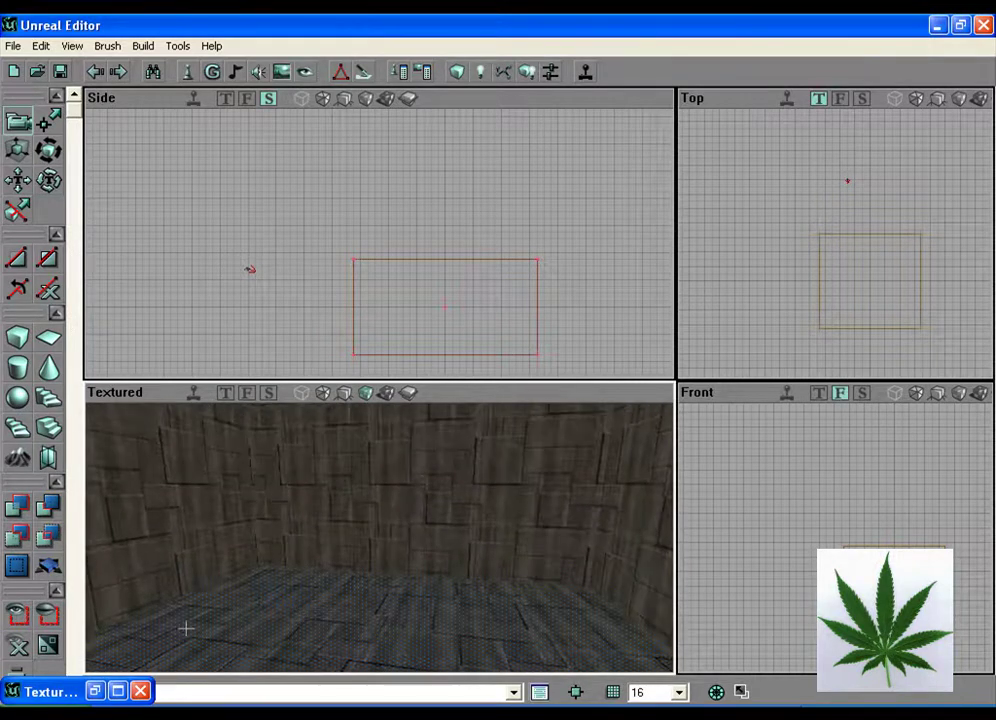
pyautogui.click(96, 691)
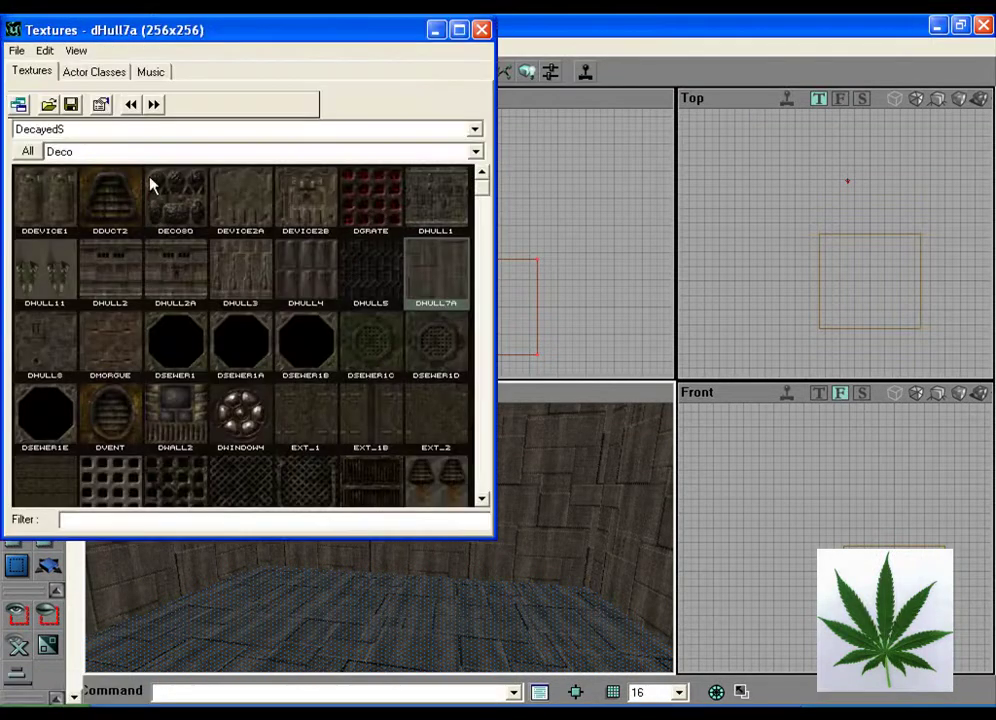
pyautogui.click(151, 153)
pyautogui.click(115, 232)
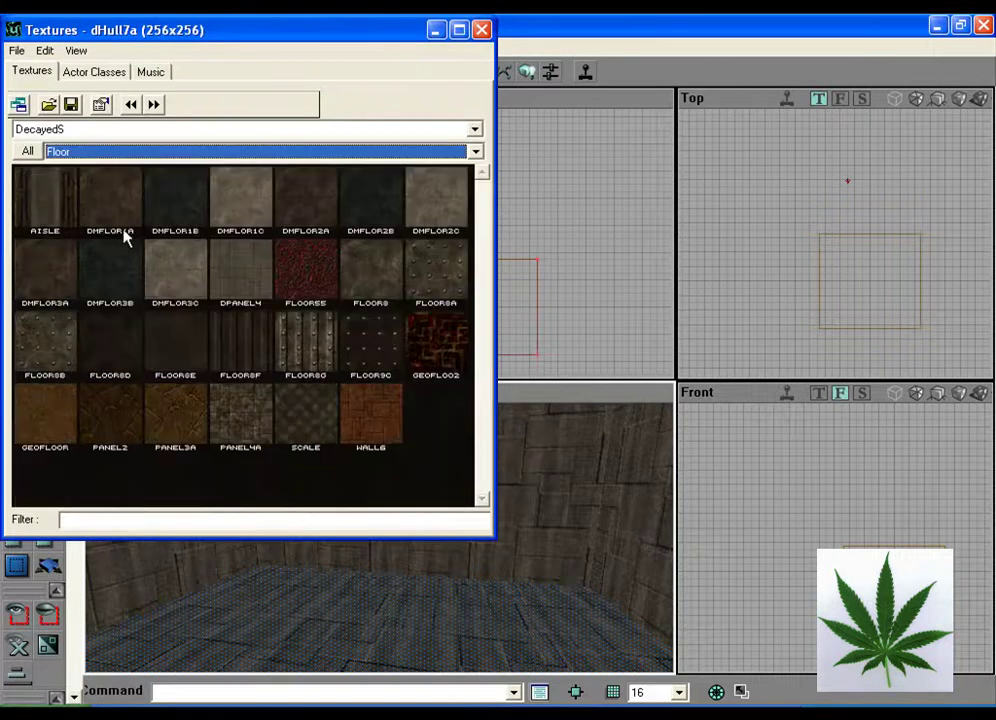
pyautogui.click(240, 286)
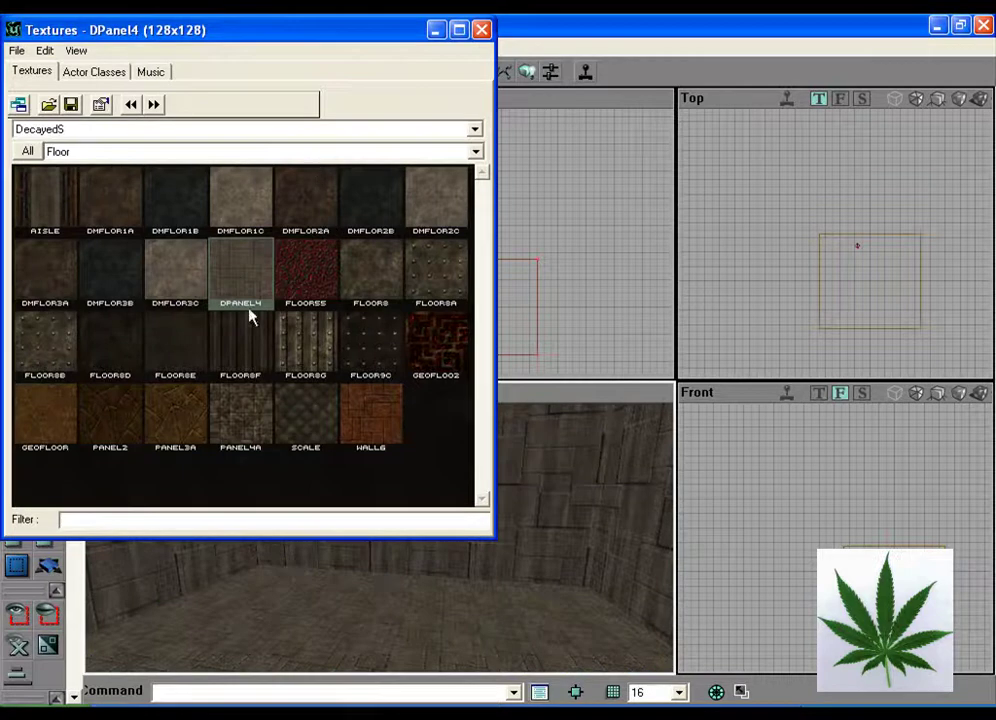
# Step: Select the room's ceiling and apply the dmFlor1c texture from the Floor group to it
pyautogui.moveTo(571, 608); pyautogui.dragTo(571, 422, button='right')
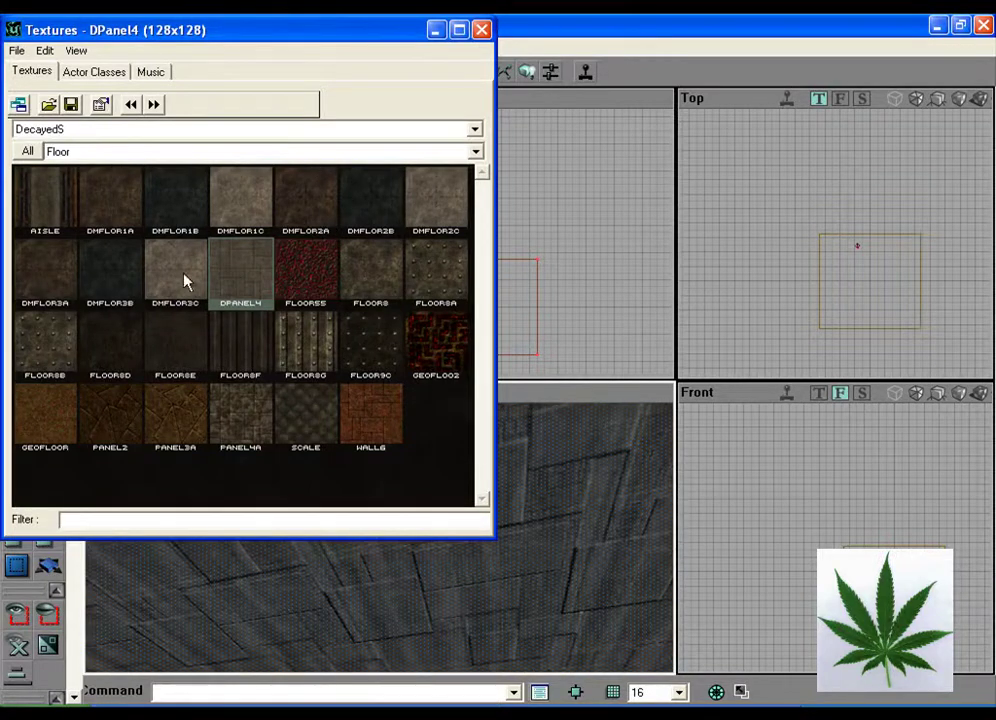
pyautogui.click(236, 189)
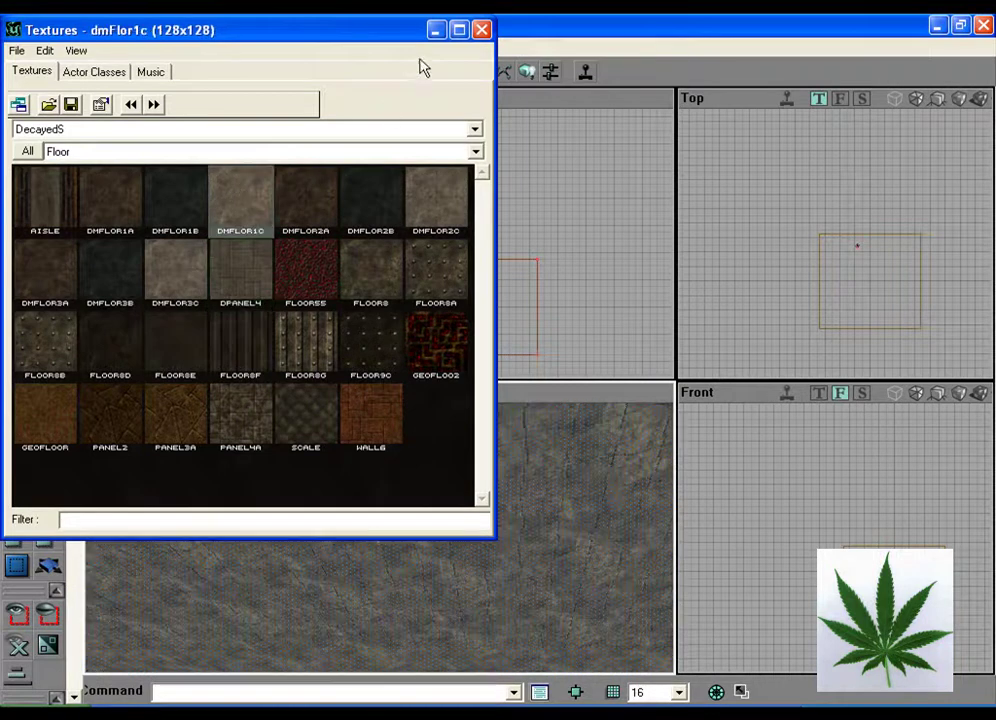
pyautogui.click(436, 30)
pyautogui.moveTo(380, 530); pyautogui.dragTo(380, 600, button='right')
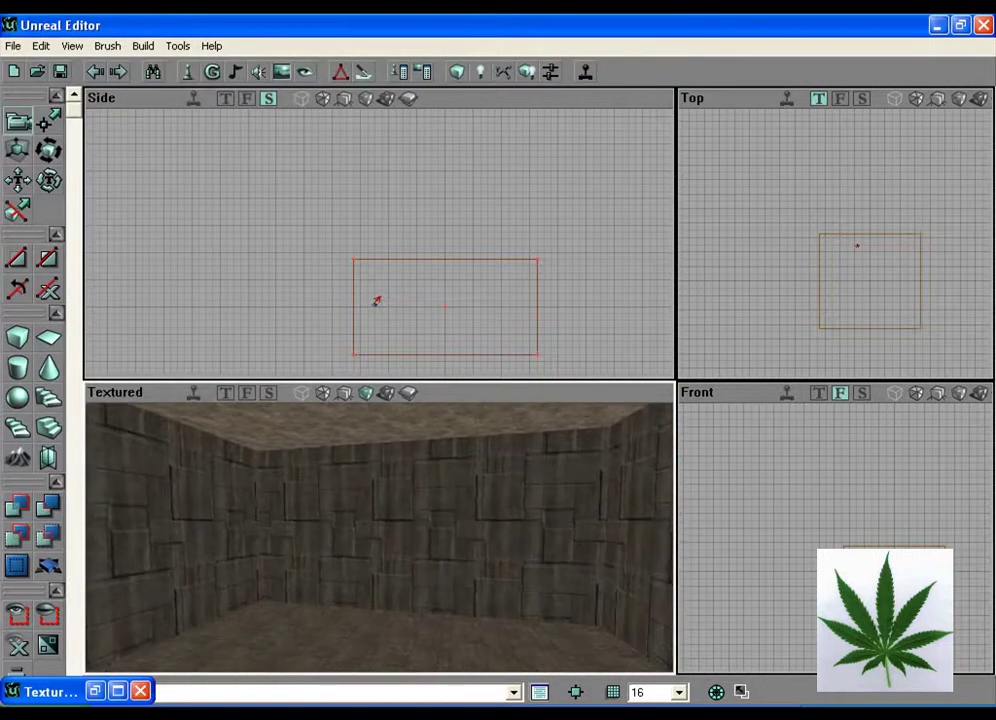
# Step: Select all six surfaces again and realign their textures with Align Wall Direction and Align as Floor/Ceiling
pyautogui.rightClick(446, 583)
pyautogui.click(520, 533)
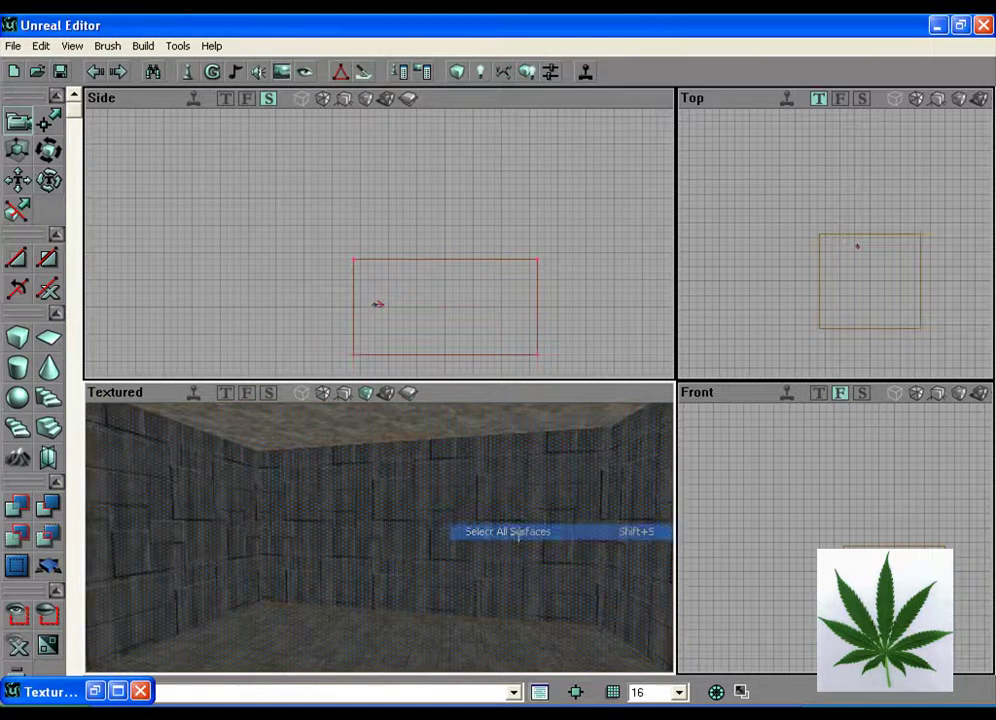
pyautogui.rightClick(469, 546)
pyautogui.moveTo(536, 605)
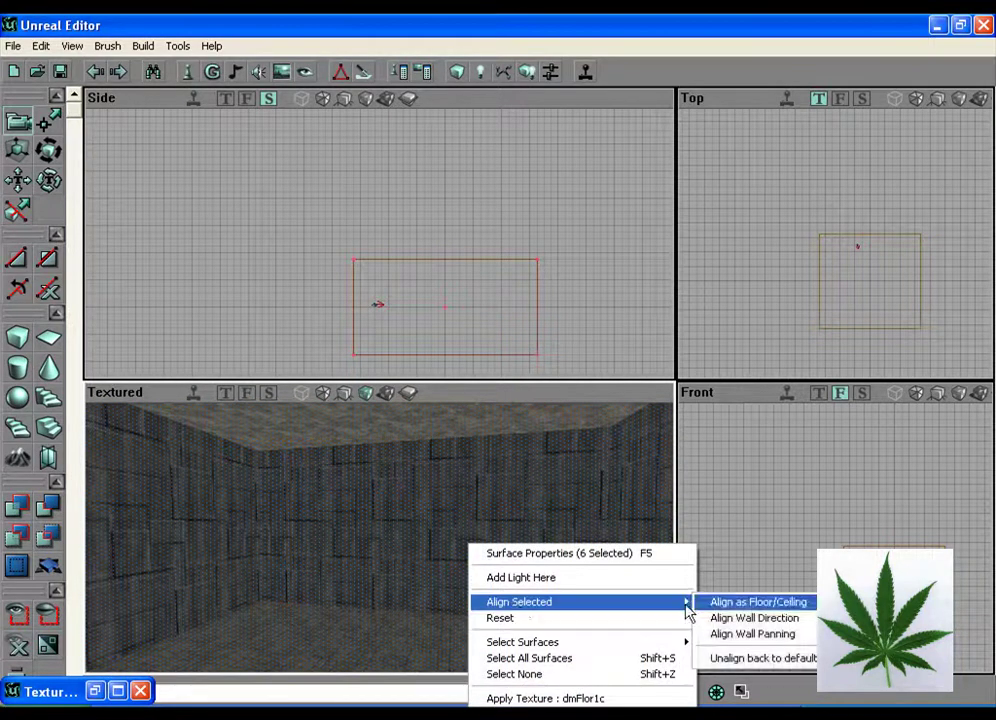
pyautogui.click(751, 620)
pyautogui.rightClick(369, 549)
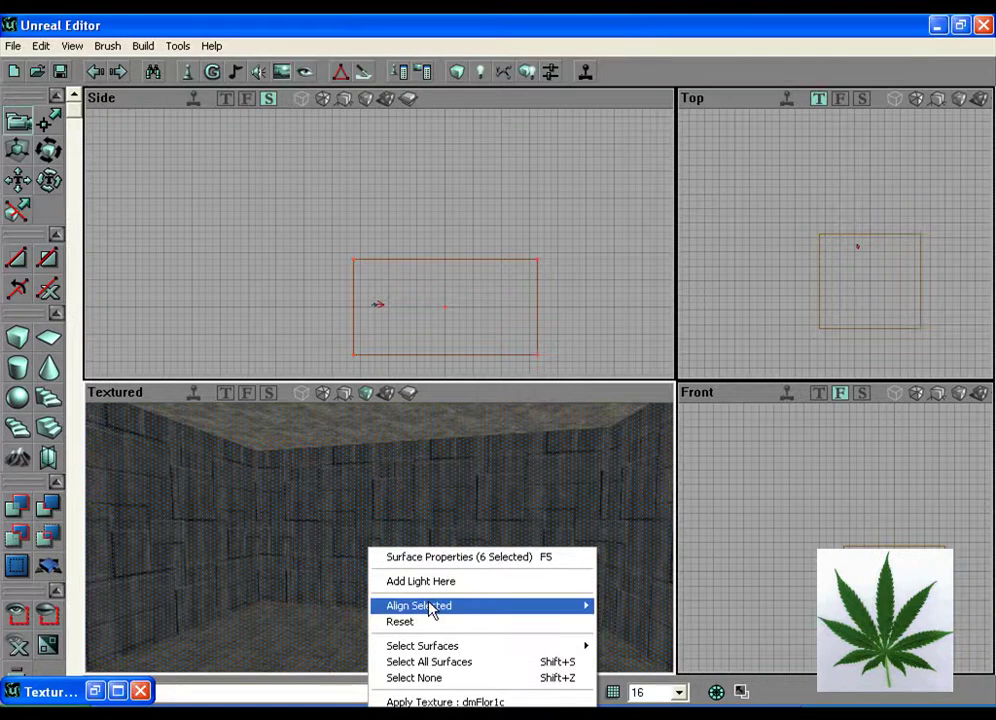
pyautogui.moveTo(430, 605)
pyautogui.click(689, 605)
# Step: Add a light on one wall at about mid-height and shift it slightly away from the wall
pyautogui.moveTo(456, 542); pyautogui.dragTo(425, 610)
pyautogui.moveTo(314, 536); pyautogui.dragTo(316, 592, button='right')
pyautogui.rightClick(271, 480)
pyautogui.click(333, 518)
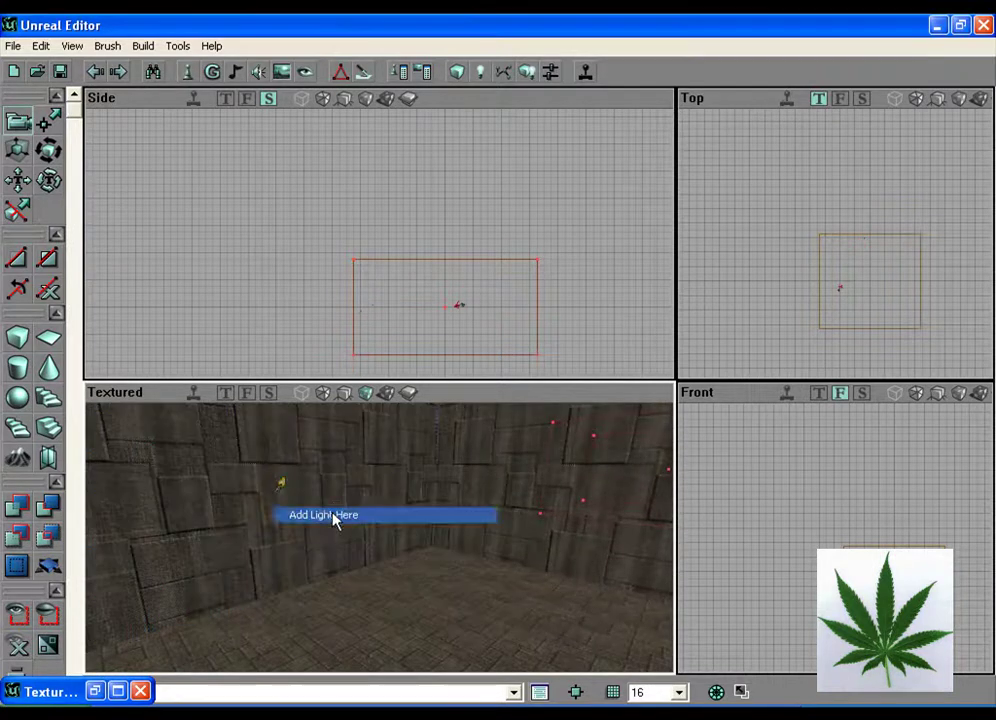
pyautogui.moveTo(333, 518); pyautogui.dragTo(378, 536)
pyautogui.click(360, 504)
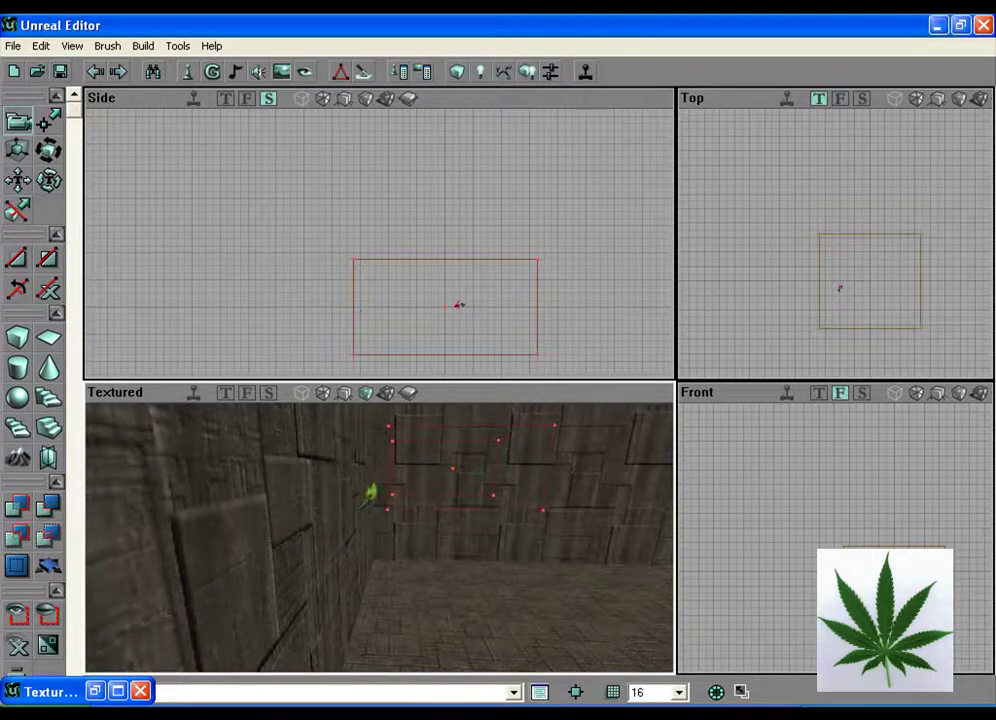
pyautogui.keyDown('ctrl'); pyautogui.moveTo(359, 509); pyautogui.dragTo(466, 509); pyautogui.keyUp('ctrl')
pyautogui.moveTo(466, 509); pyautogui.dragTo(570, 500)
# Step: Add a second light partway up the adjoining wall and shift it slightly off that wall
pyautogui.moveTo(300, 508); pyautogui.dragTo(307, 564)
pyautogui.rightClick(358, 508)
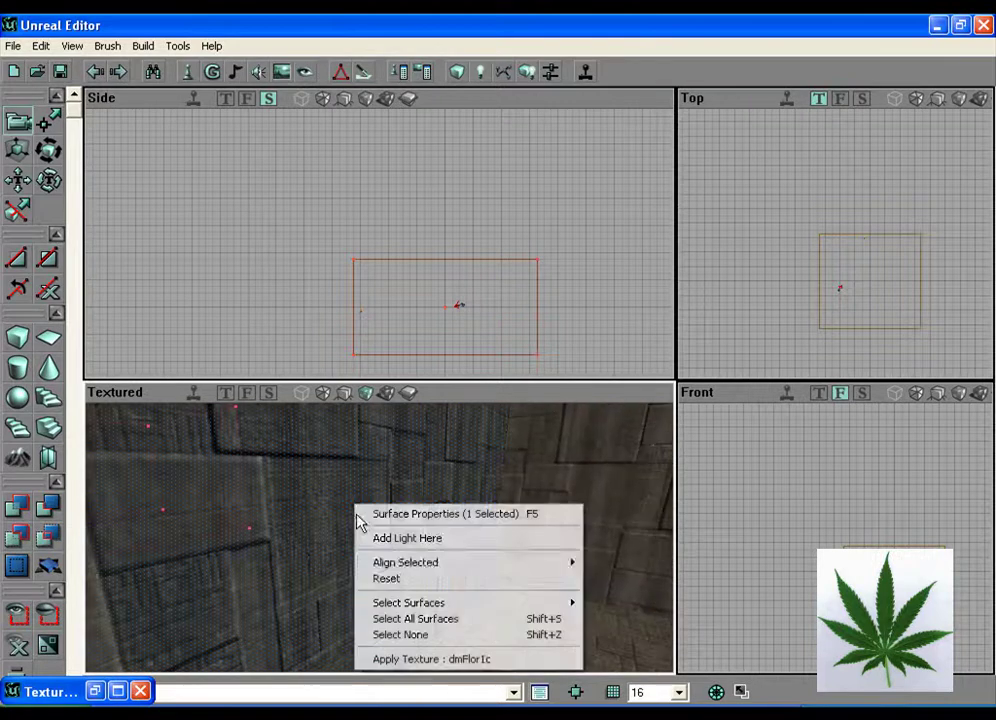
pyautogui.click(381, 541)
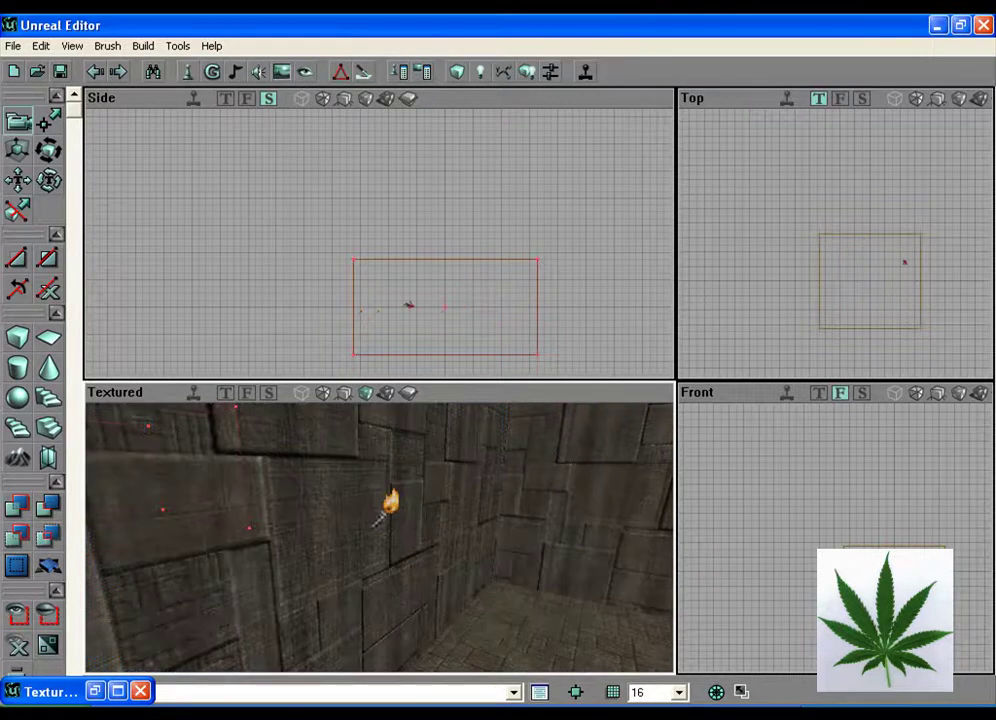
pyautogui.click(383, 517)
pyautogui.moveTo(383, 517)
pyautogui.keyDown('ctrl'); pyautogui.mouseDown()
pyautogui.moveTo(428, 515)
pyautogui.moveTo(407, 494)
pyautogui.moveTo(378, 500)
pyautogui.moveTo(495, 515)
pyautogui.moveTo(490, 480)
pyautogui.moveTo(465, 580)
pyautogui.moveTo(455, 520)
pyautogui.moveTo(400, 485)
pyautogui.moveTo(382, 518)
pyautogui.mouseUp(); pyautogui.keyUp('ctrl')
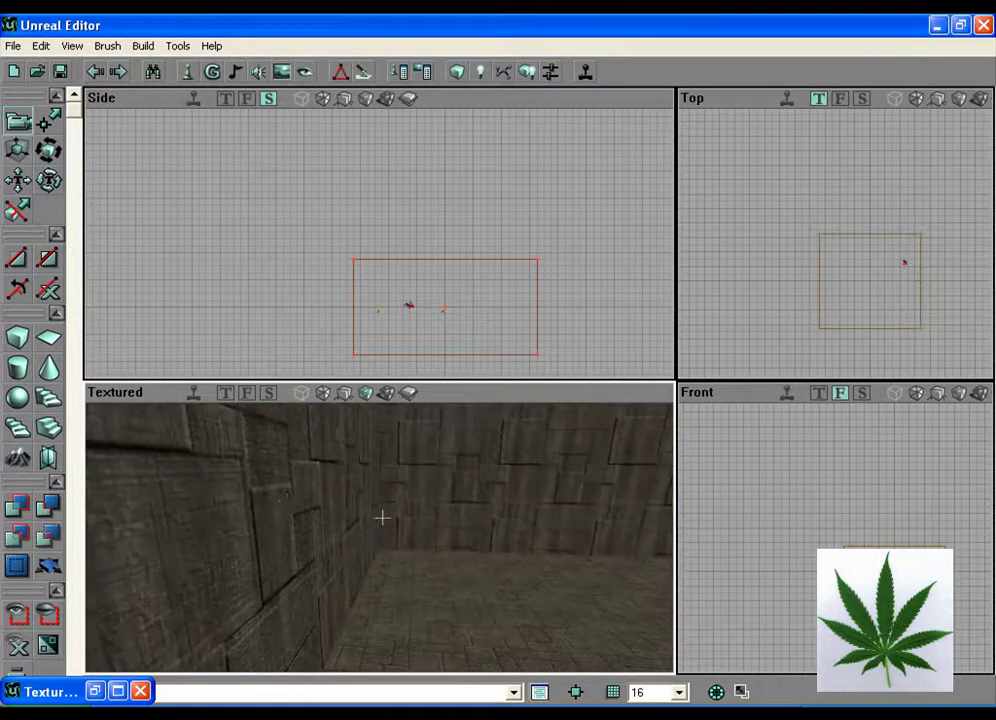
# Step: Add a third light on the remaining side wall, opposite the first lit wall
pyautogui.rightClick(330, 505)
pyautogui.click(380, 536)
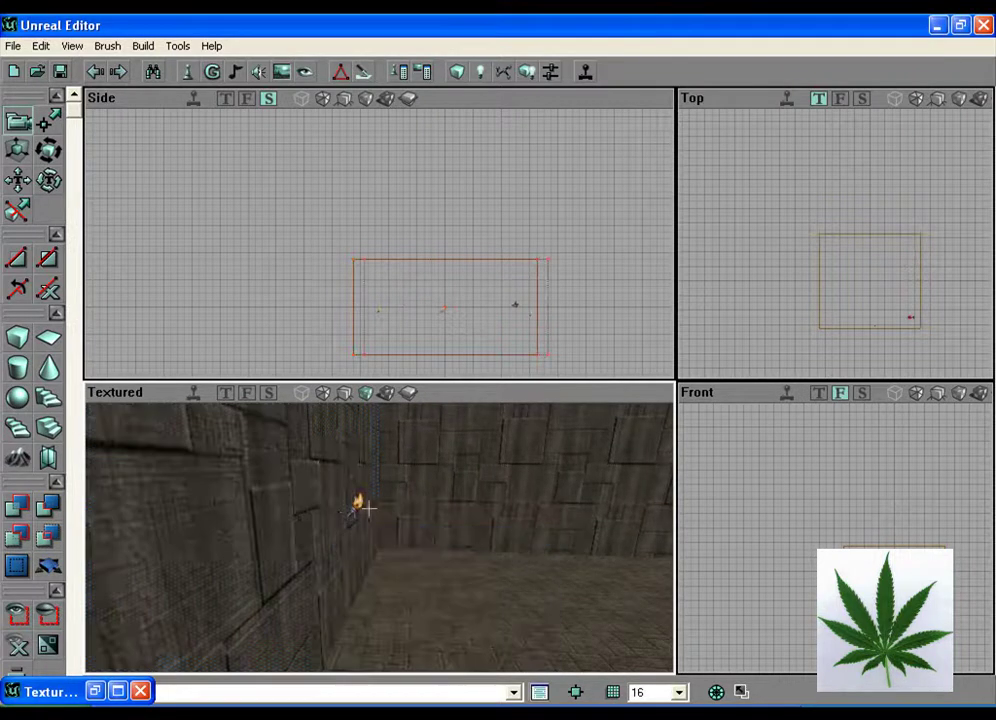
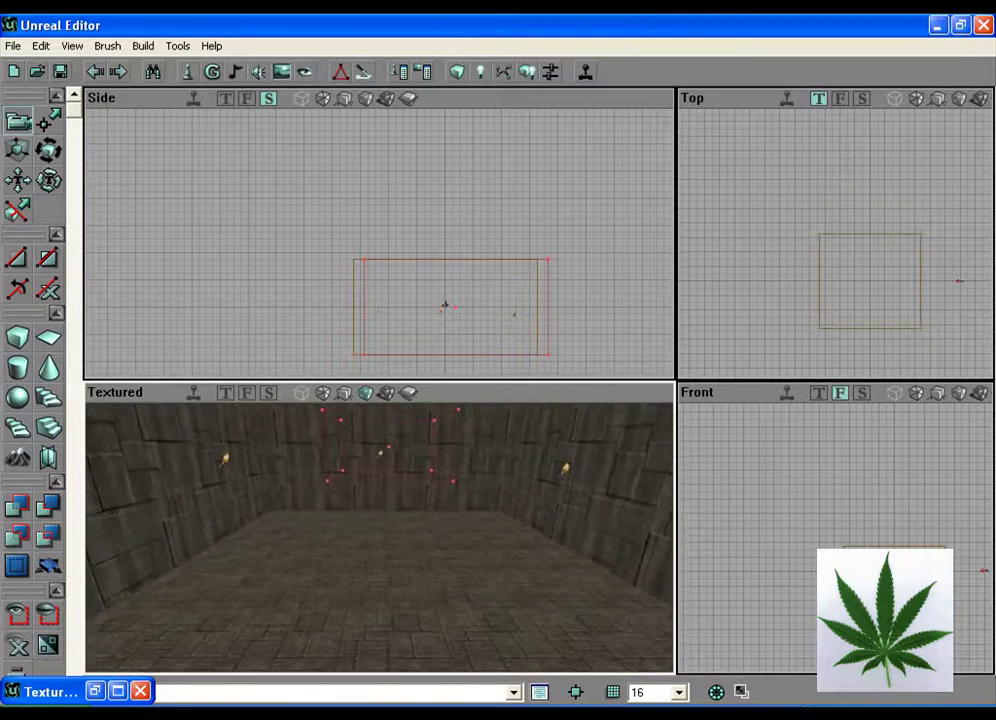
pyautogui.moveTo(380, 538); pyautogui.dragTo(387, 562)
pyautogui.moveTo(340, 479); pyautogui.dragTo(336, 477)
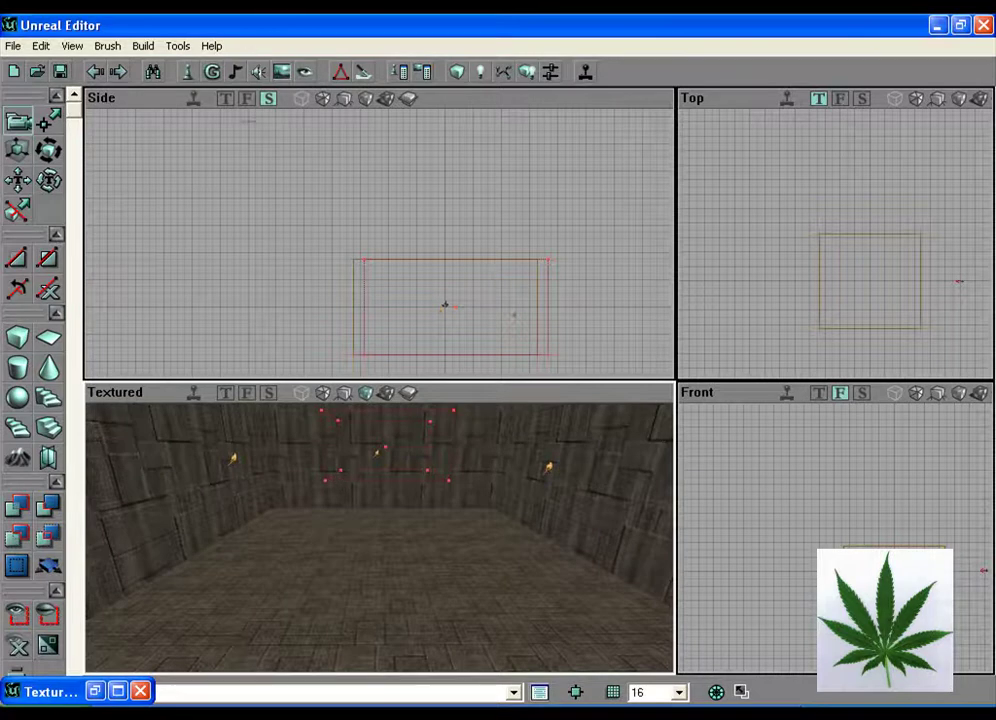
# Step: Choose the PlayerStart class under NavigationPoint in the actor class browser as the actor for placement
pyautogui.click(190, 74)
pyautogui.click(23, 148)
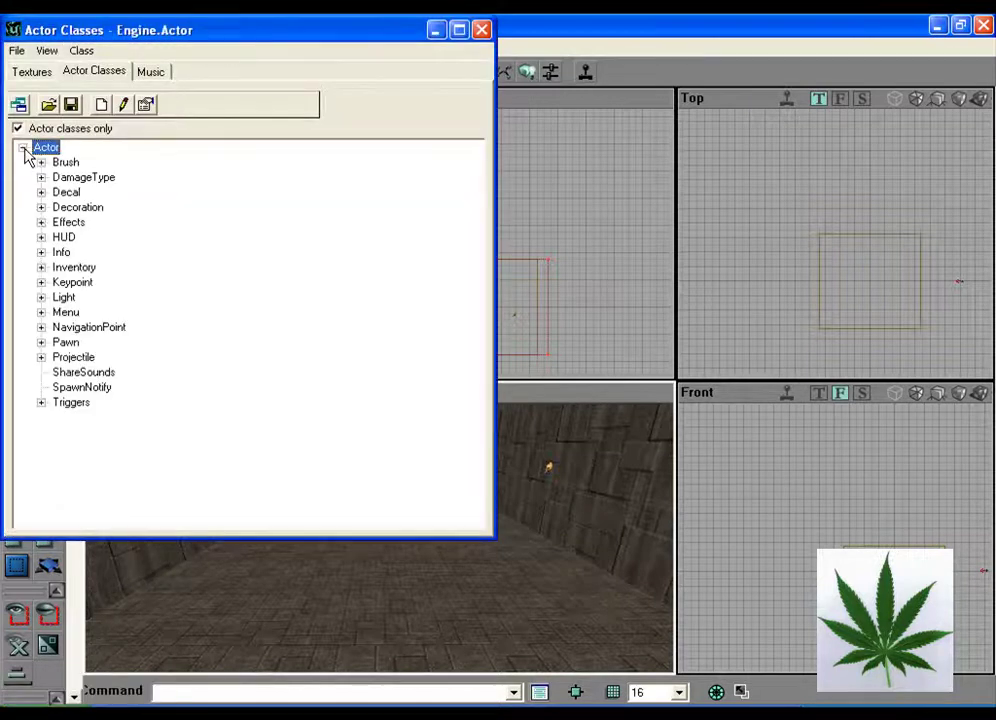
pyautogui.click(41, 327)
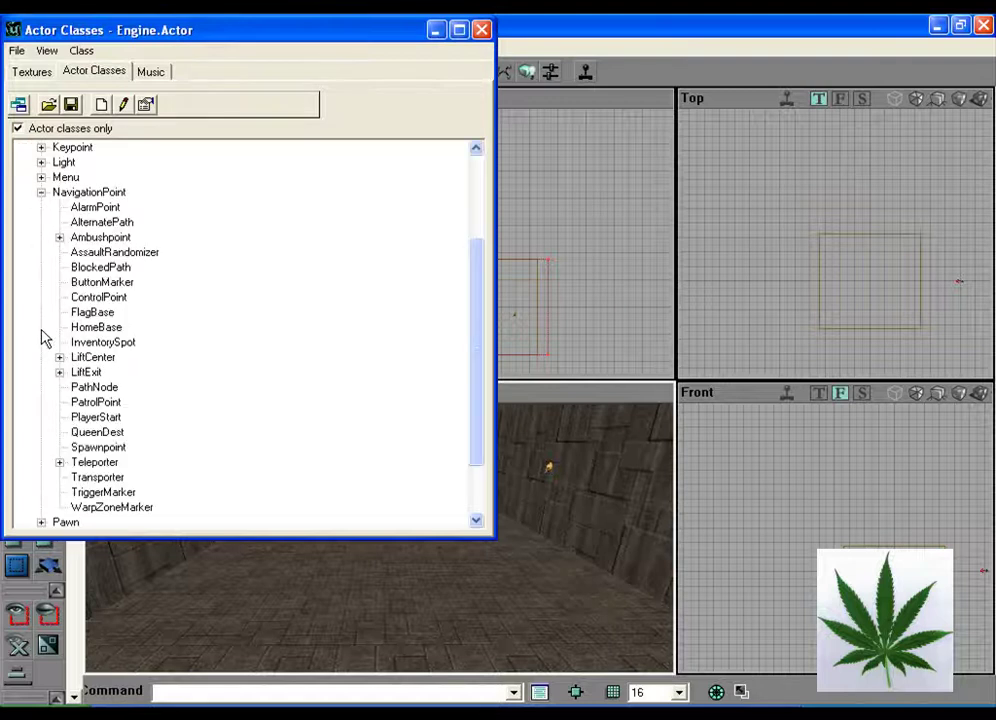
pyautogui.click(96, 417)
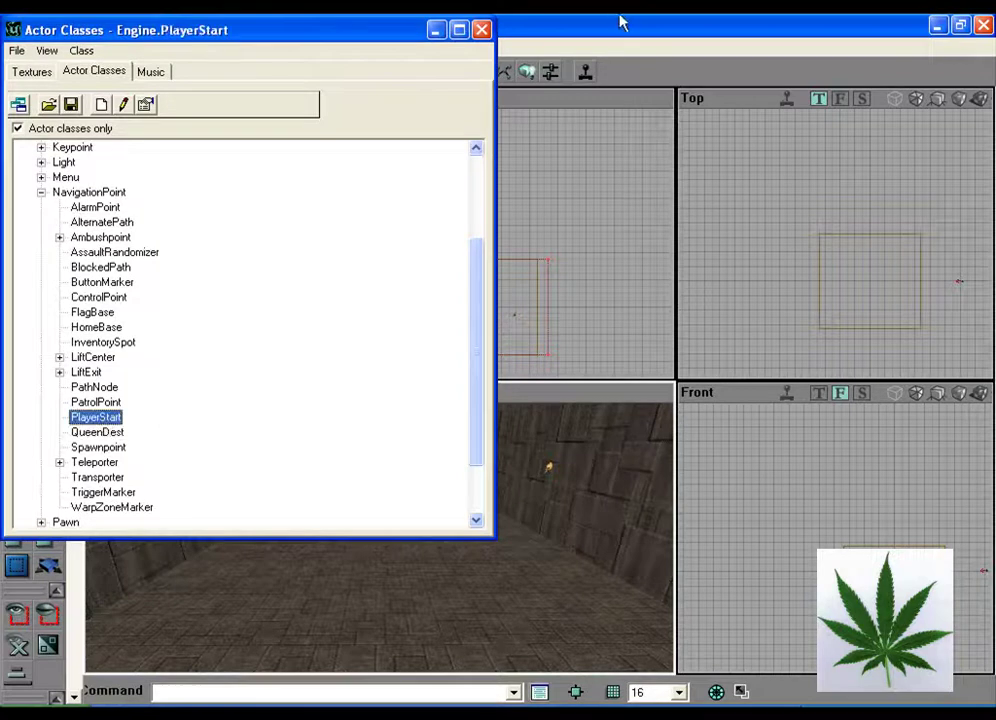
pyautogui.click(438, 32)
# Step: Place two PlayerStart actors on the floor, one near each corner at one end of the room
pyautogui.moveTo(390, 570); pyautogui.dragTo(390, 620, button='right')
pyautogui.rightClick(208, 550)
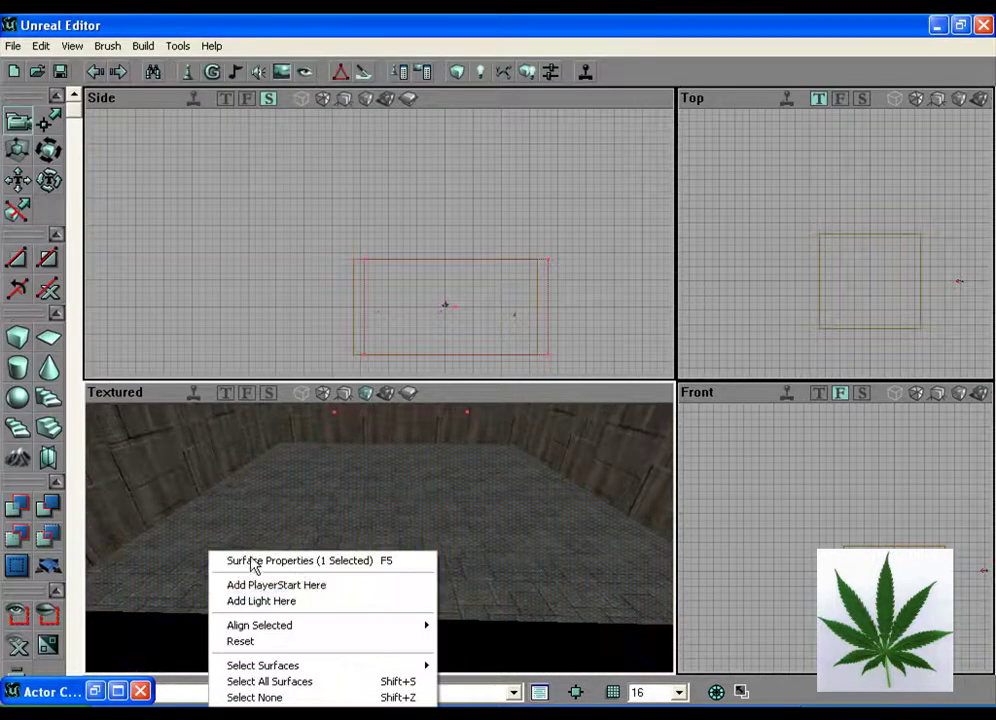
pyautogui.click(292, 587)
pyautogui.rightClick(596, 551)
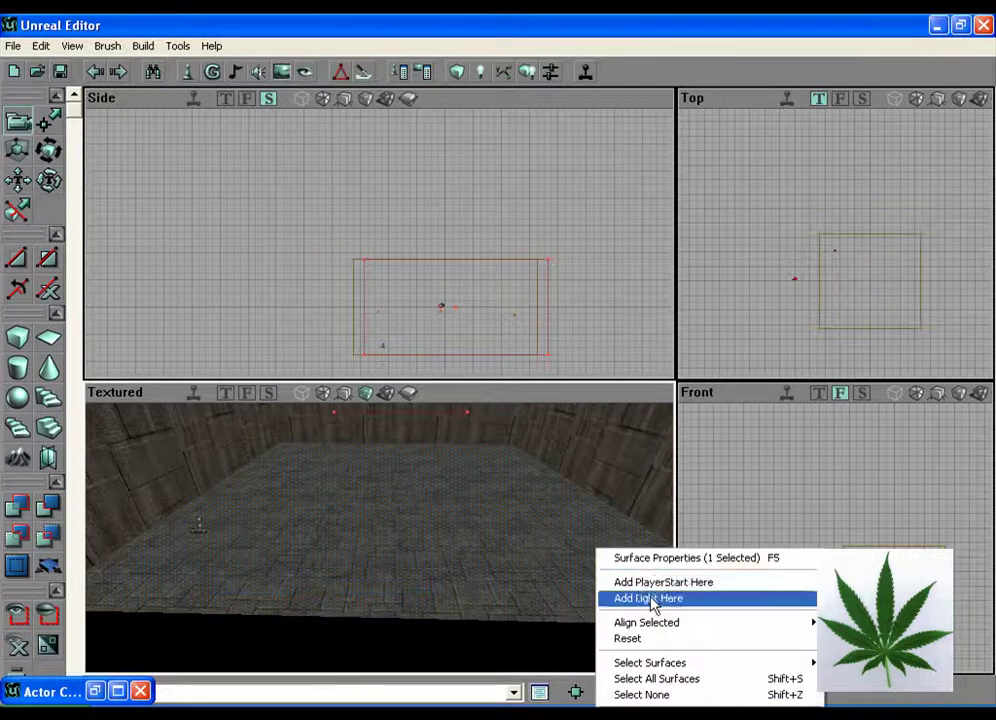
pyautogui.click(640, 581)
# Step: Place PlayerStart actors near the two remaining floor corners and one in the middle of the room
pyautogui.moveTo(587, 585); pyautogui.dragTo(283, 488)
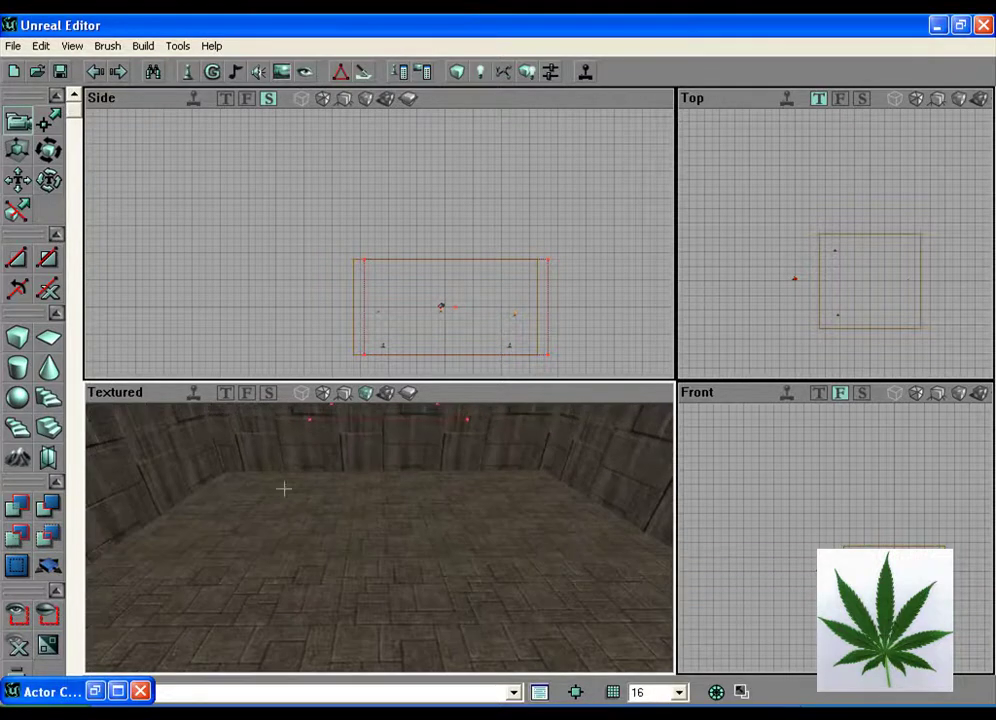
pyautogui.rightClick(256, 490)
pyautogui.click(290, 526)
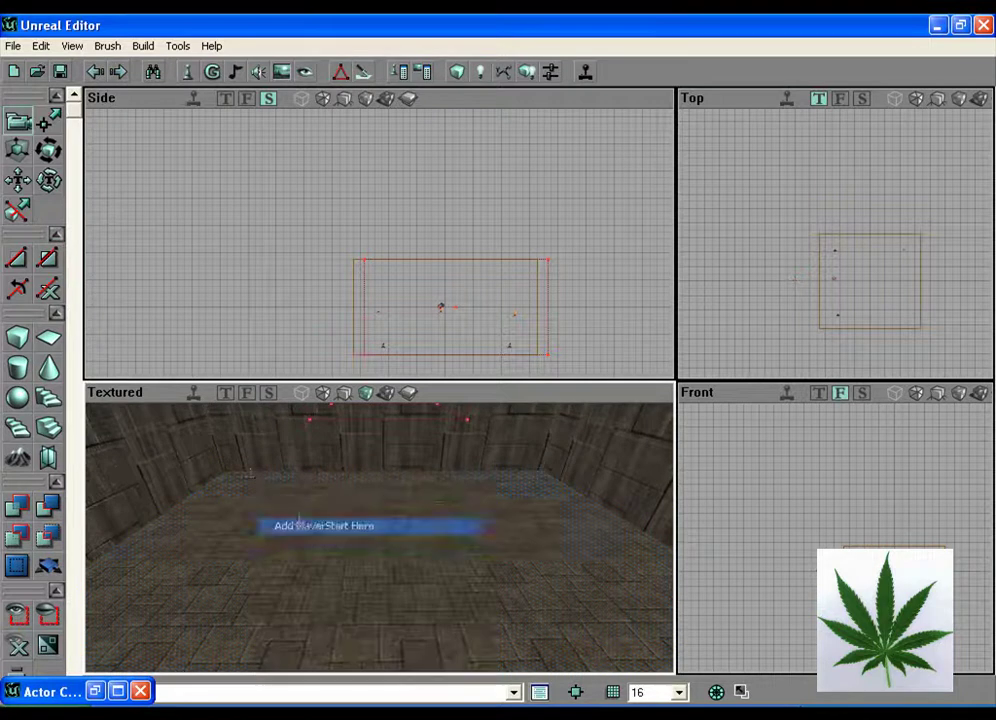
pyautogui.rightClick(529, 487)
pyautogui.click(580, 519)
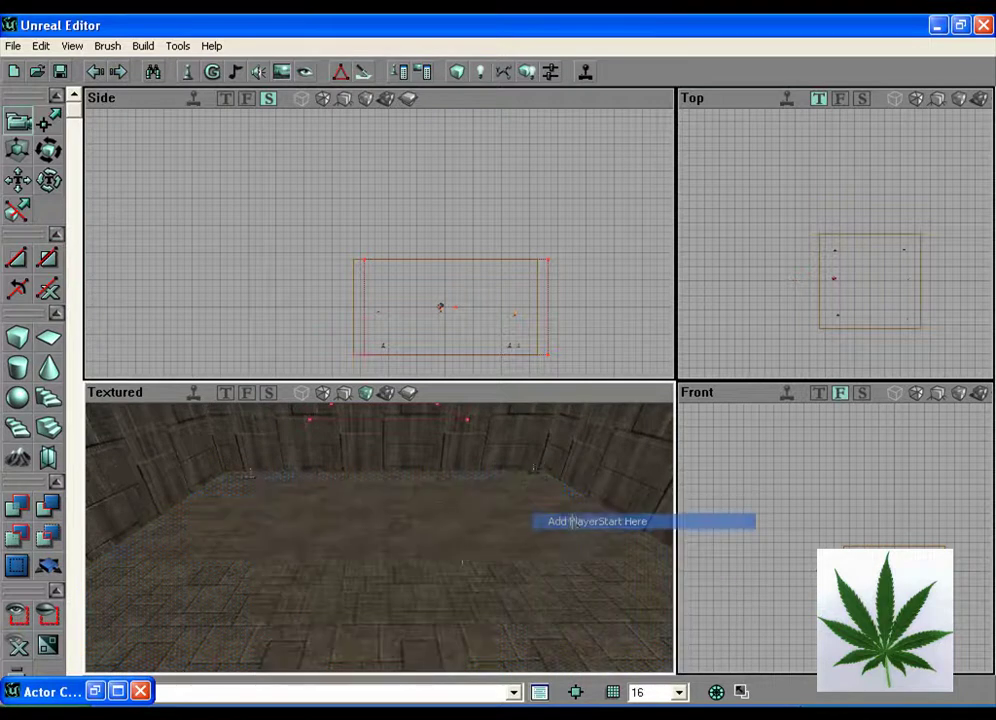
pyautogui.rightClick(405, 581)
pyautogui.click(506, 434)
# Step: Rebuild the whole level with Build All and look over the lit room
pyautogui.moveTo(506, 436); pyautogui.dragTo(506, 410)
pyautogui.moveTo(506, 410); pyautogui.dragTo(498, 529, button='right')
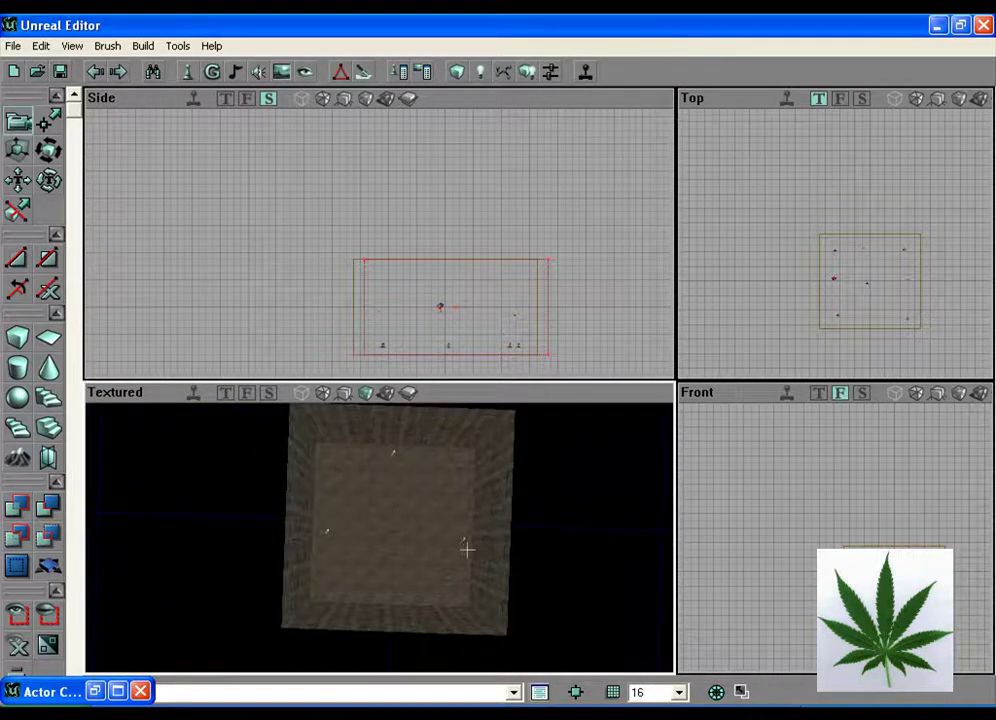
pyautogui.click(143, 45)
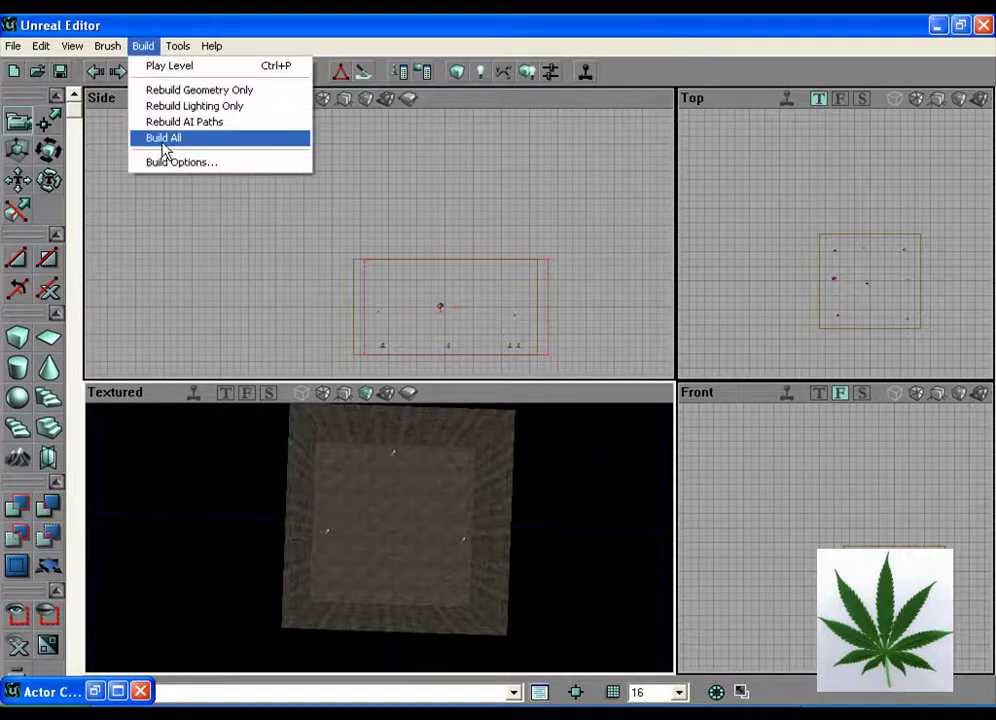
pyautogui.click(165, 140)
pyautogui.moveTo(291, 482); pyautogui.dragTo(301, 510)
pyautogui.moveTo(301, 510); pyautogui.dragTo(301, 464, button='right')
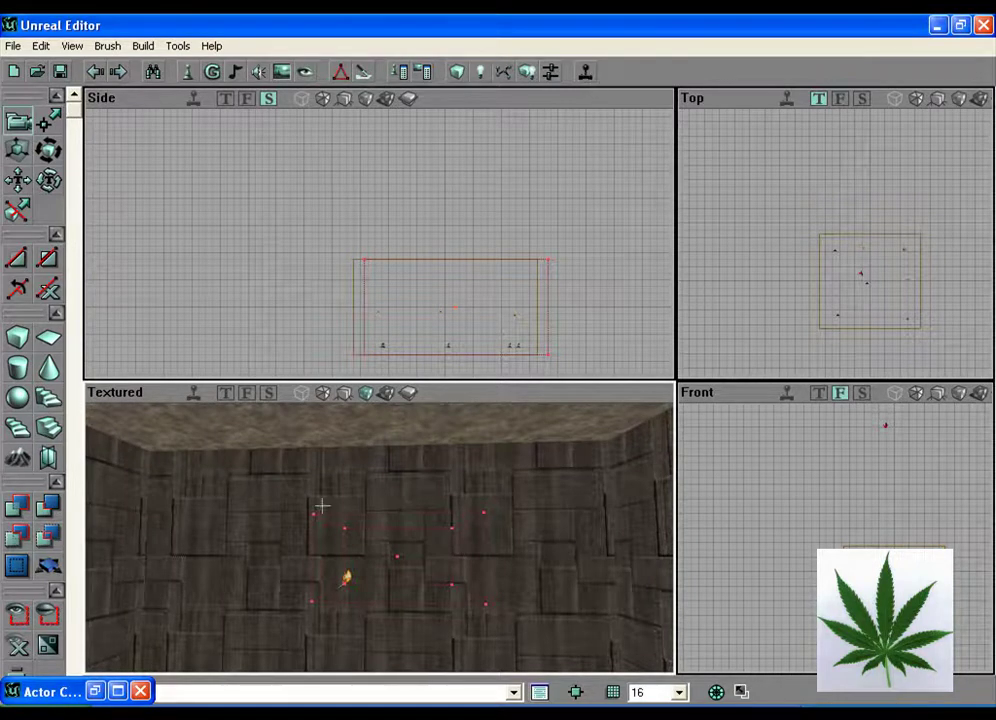
pyautogui.moveTo(301, 480); pyautogui.dragTo(301, 530, button='right')
pyautogui.moveTo(301, 530); pyautogui.dragTo(245, 488)
pyautogui.moveTo(396, 490); pyautogui.dragTo(396, 555)
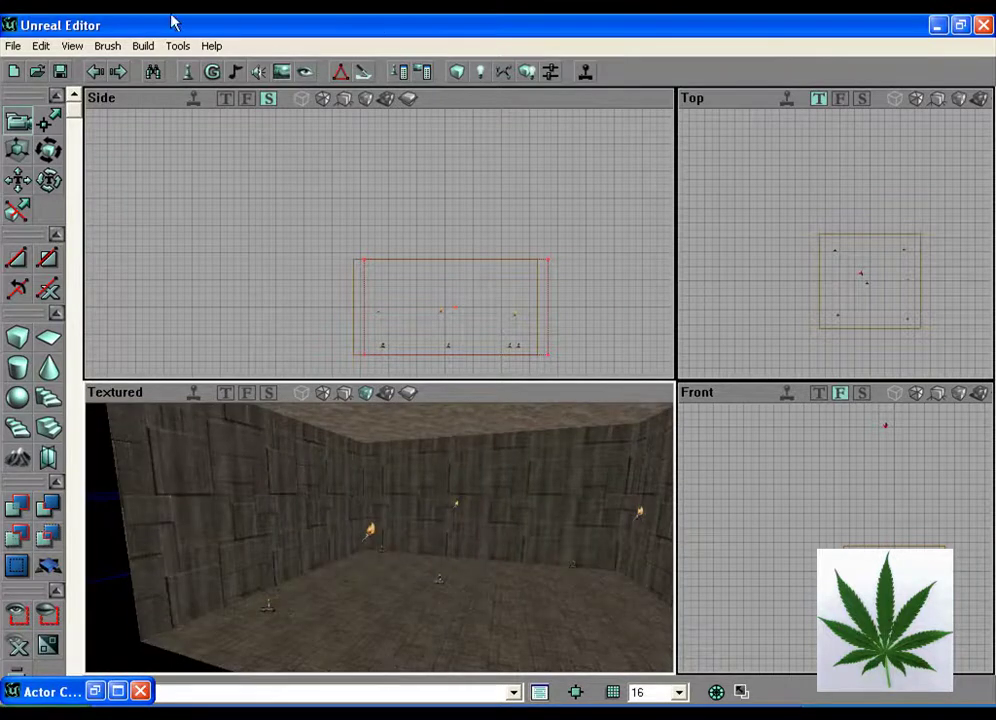
# Step: Start saving the map as a new file and choose the Tut folder in My Documents as its location
pyautogui.click(14, 46)
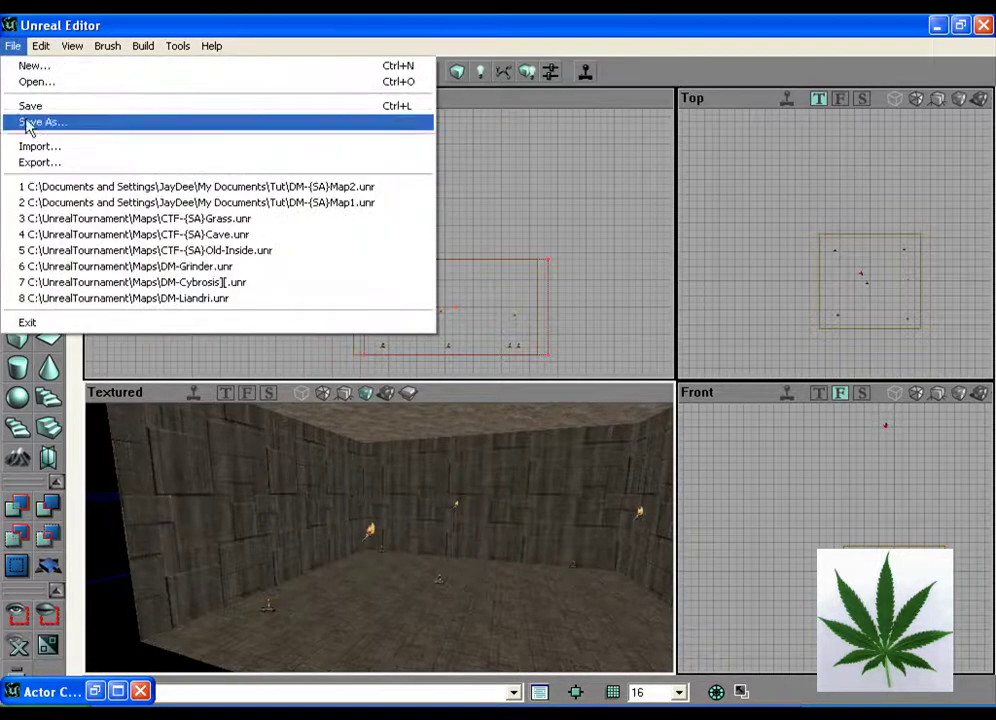
pyautogui.click(30, 124)
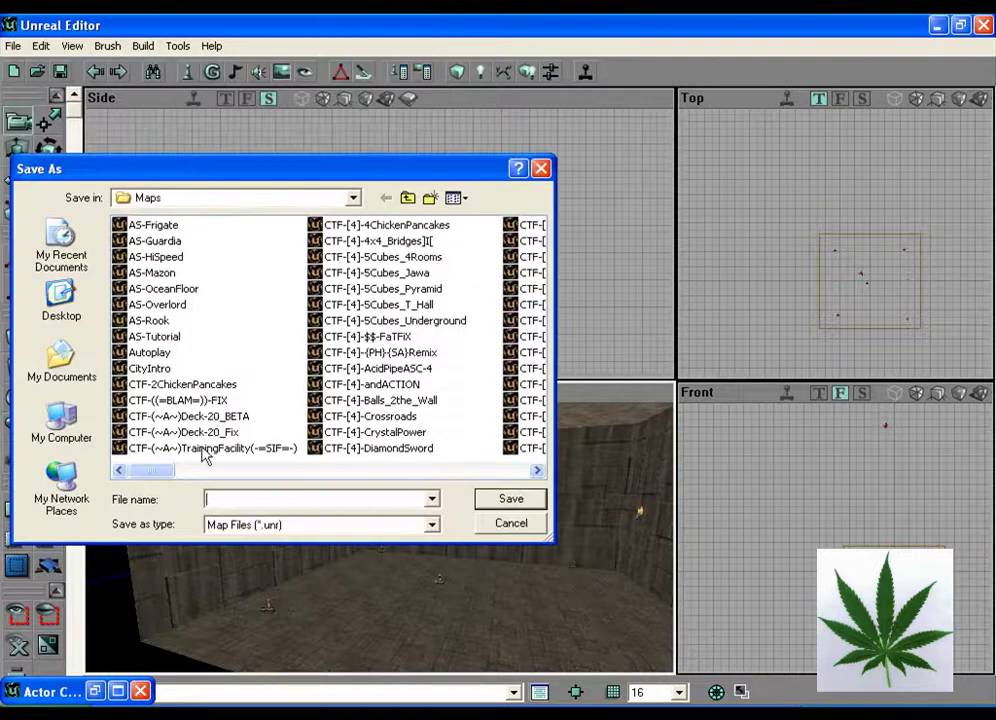
pyautogui.click(270, 202)
pyautogui.click(352, 198)
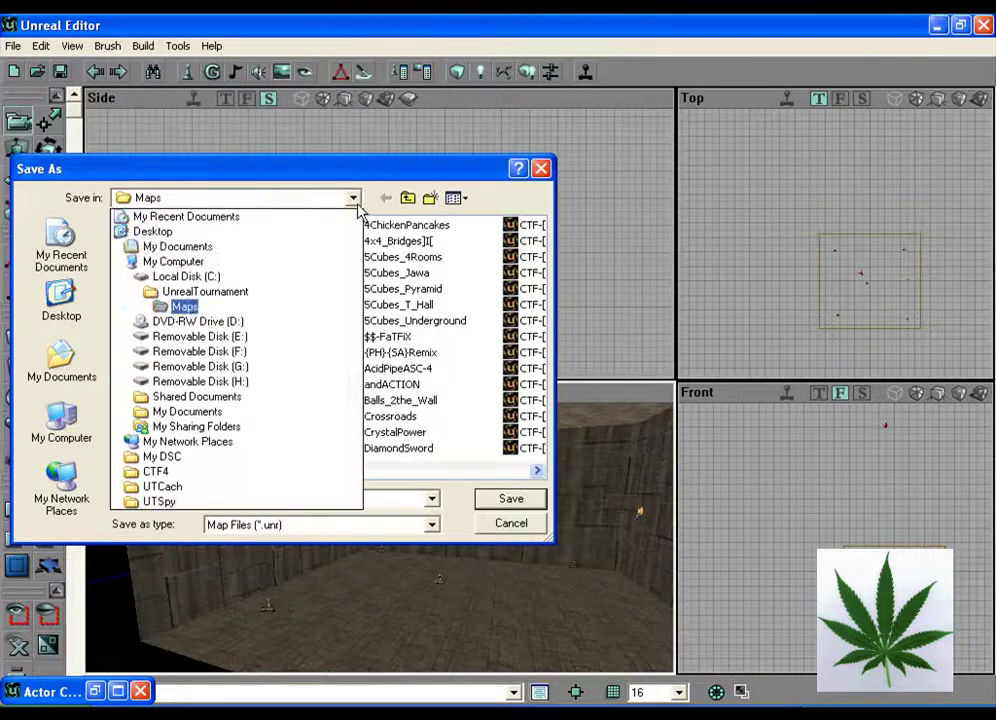
pyautogui.click(170, 248)
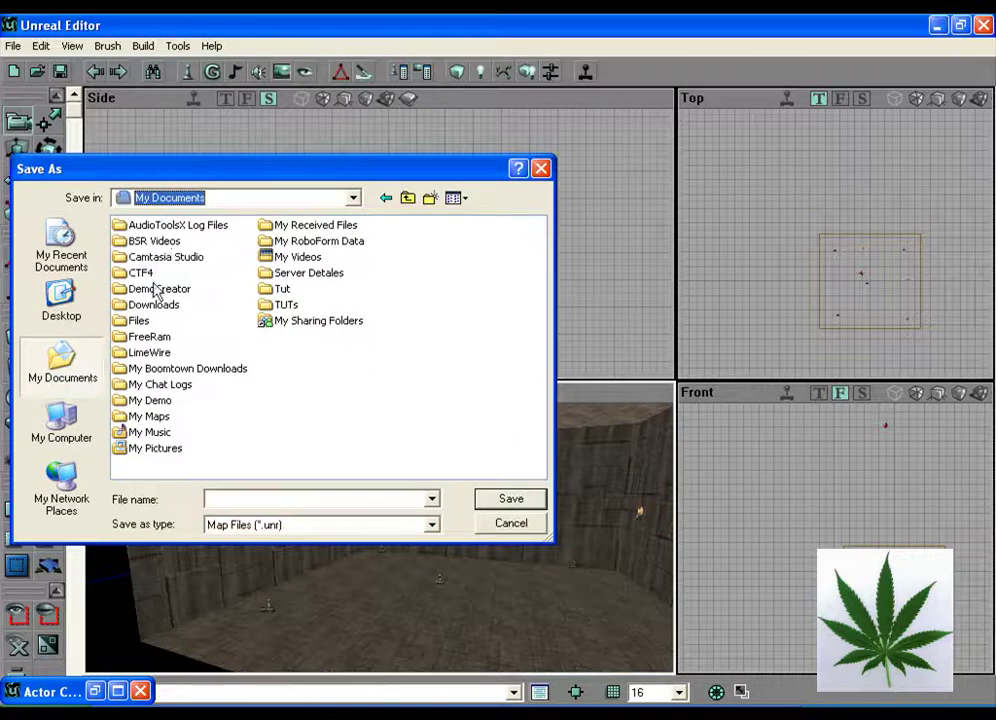
pyautogui.click(280, 289)
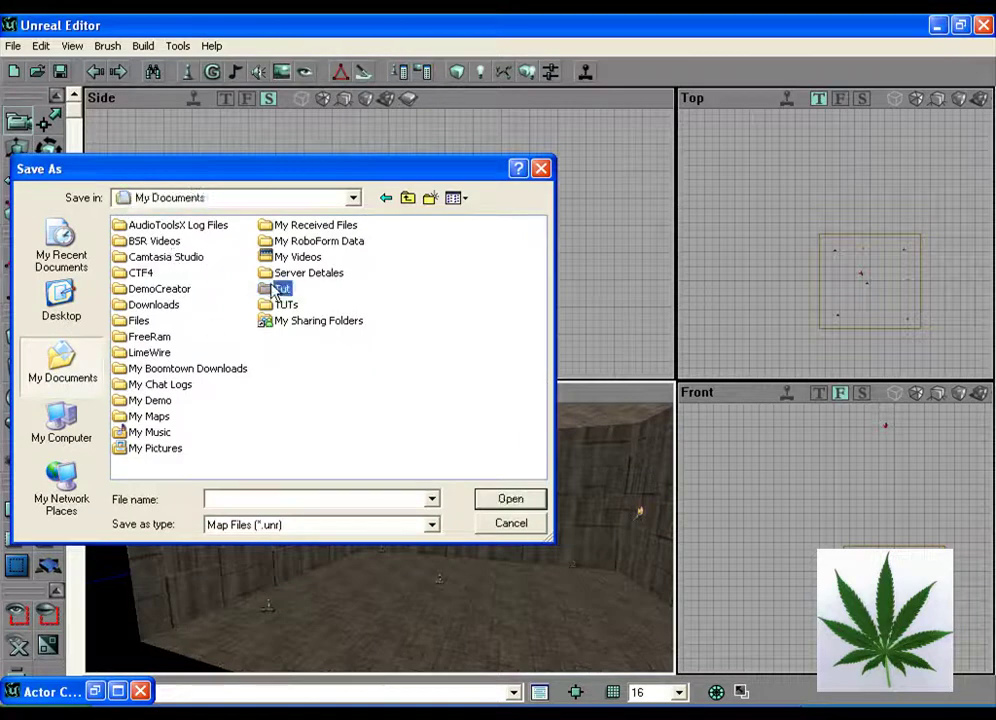
pyautogui.click(509, 506)
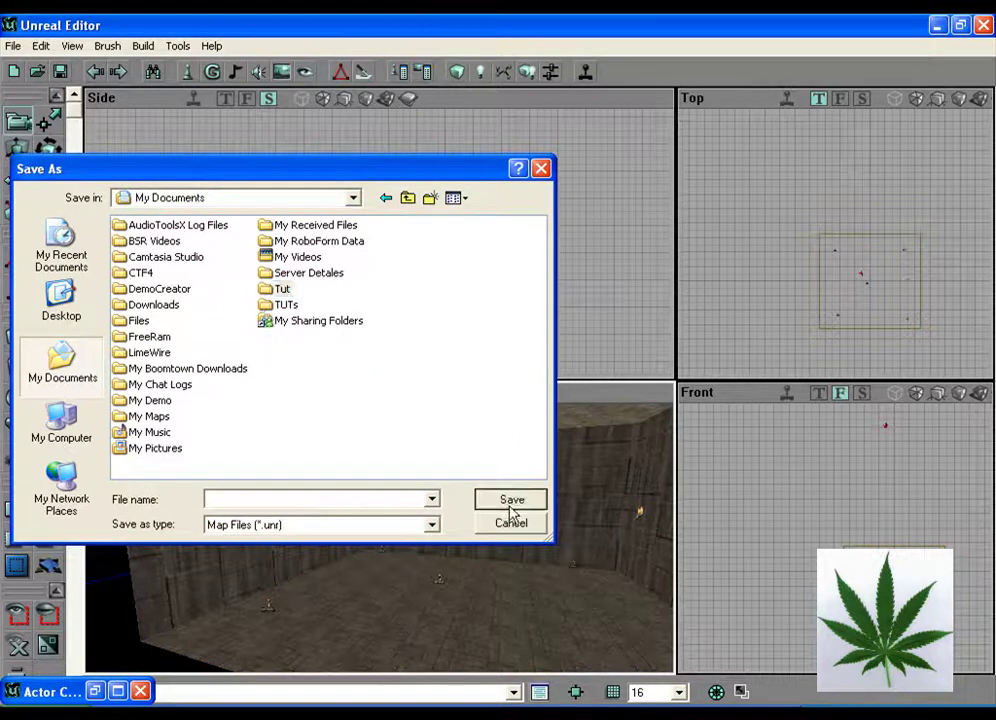
pyautogui.doubleClick(281, 289)
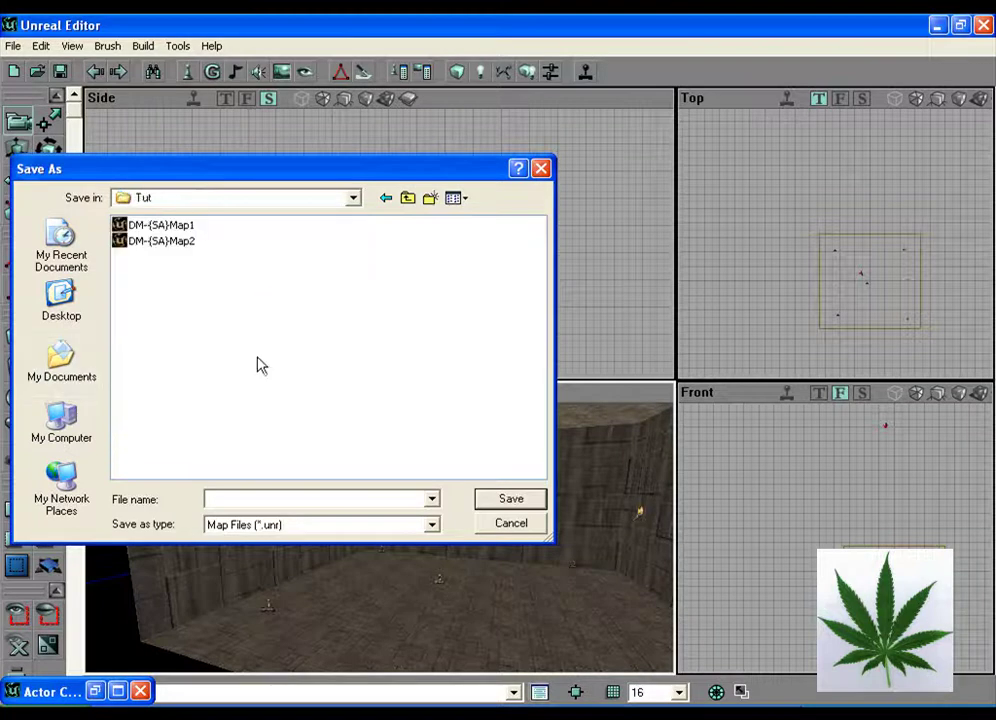
# Step: Save the map under the name DM-{SA}Map1, replacing the existing file of that name
pyautogui.click(243, 500)
pyautogui.write('DM-{S')
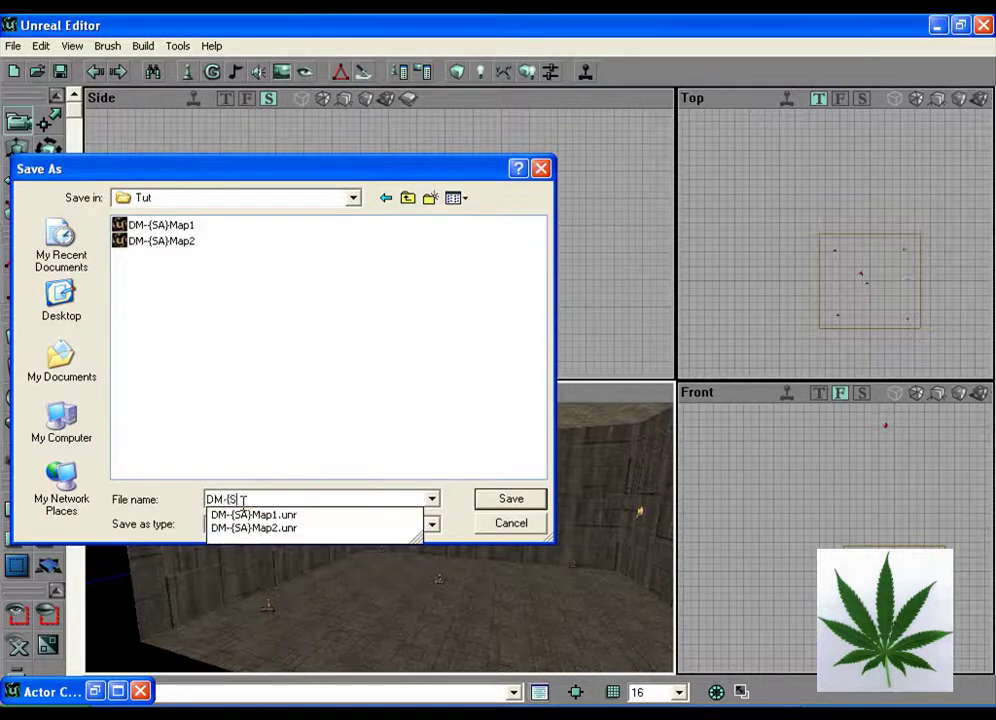
pyautogui.write('A}Map1')
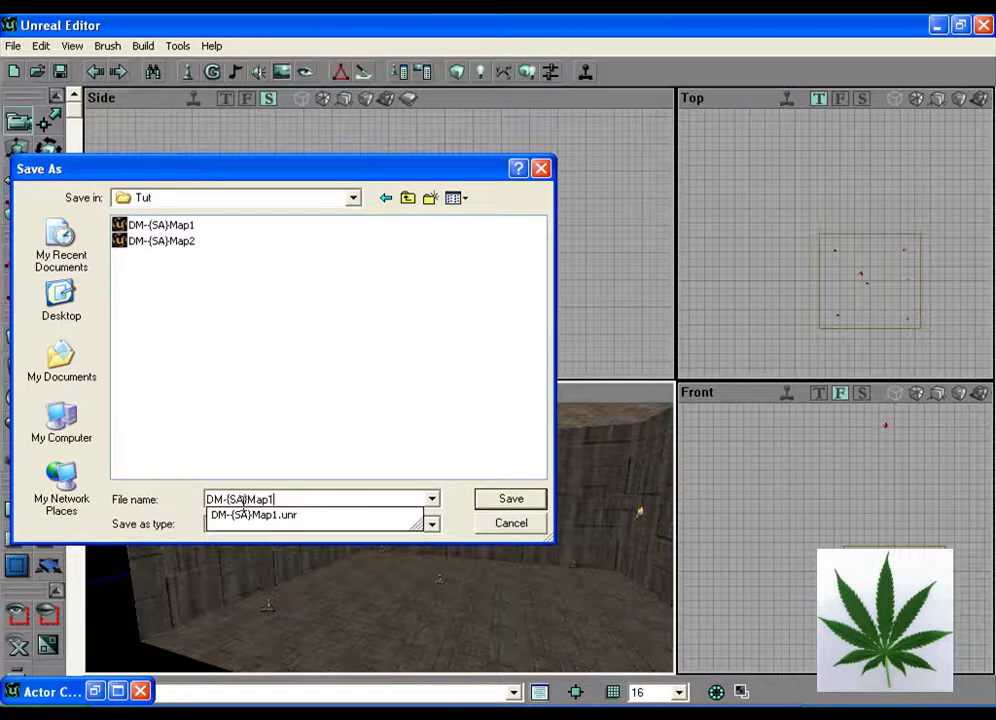
pyautogui.click(514, 498)
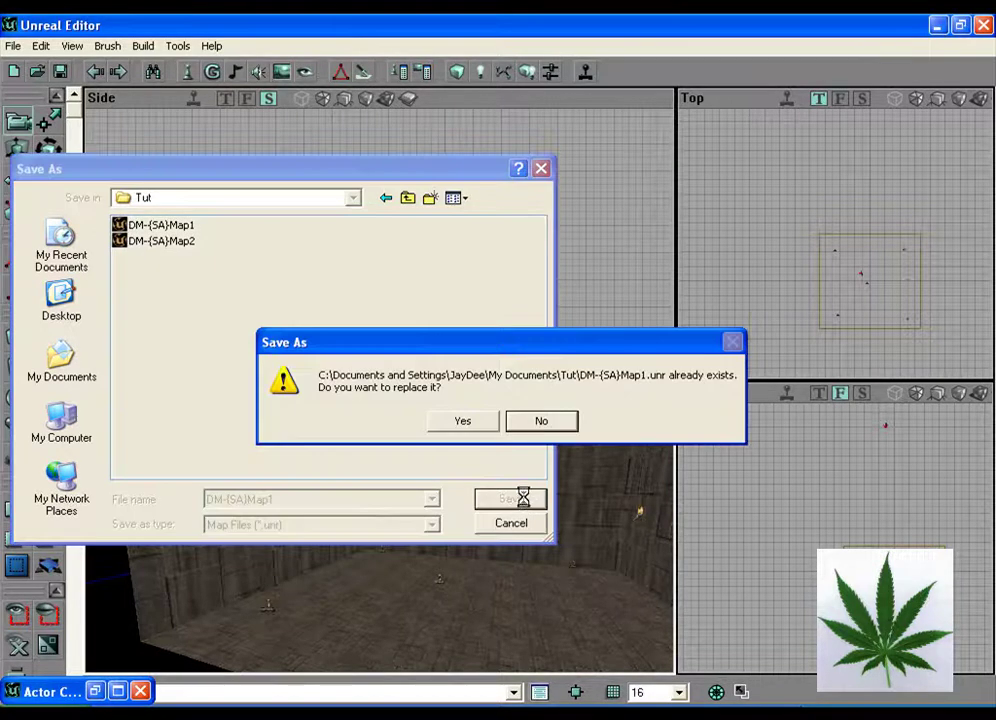
pyautogui.click(479, 423)
pyautogui.moveTo(480, 438)
pyautogui.mouseDown()
pyautogui.moveTo(540, 405)
pyautogui.moveTo(482, 436)
pyautogui.moveTo(478, 402)
pyautogui.moveTo(520, 420)
pyautogui.moveTo(480, 436)
pyautogui.mouseUp()
pyautogui.moveTo(403, 526); pyautogui.dragTo(403, 526)
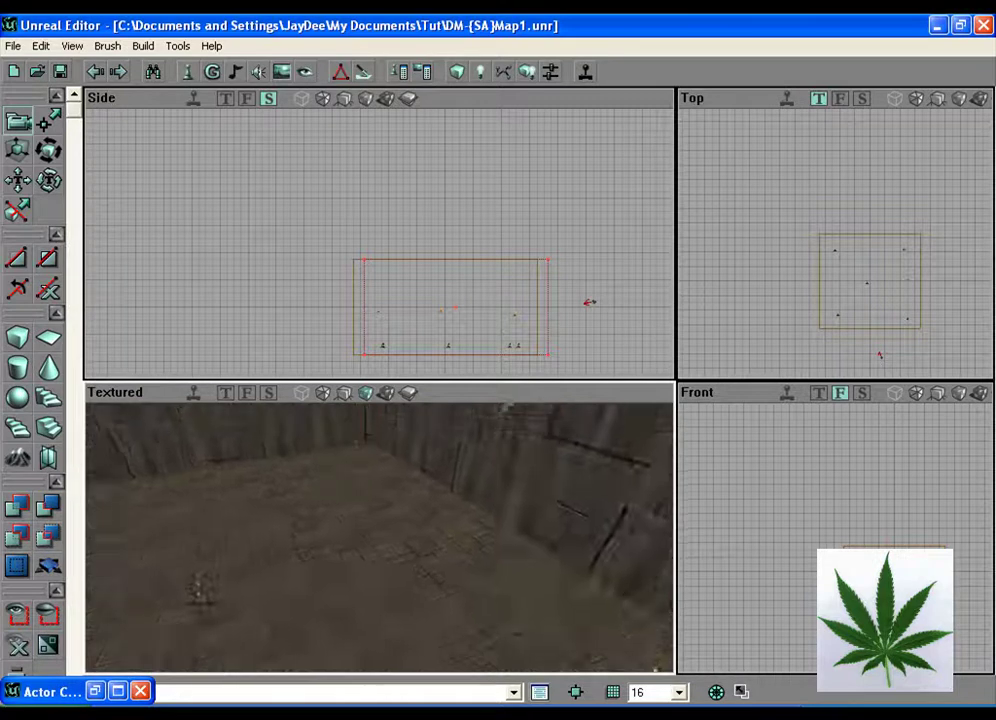
pyautogui.moveTo(403, 526); pyautogui.dragTo(403, 526)
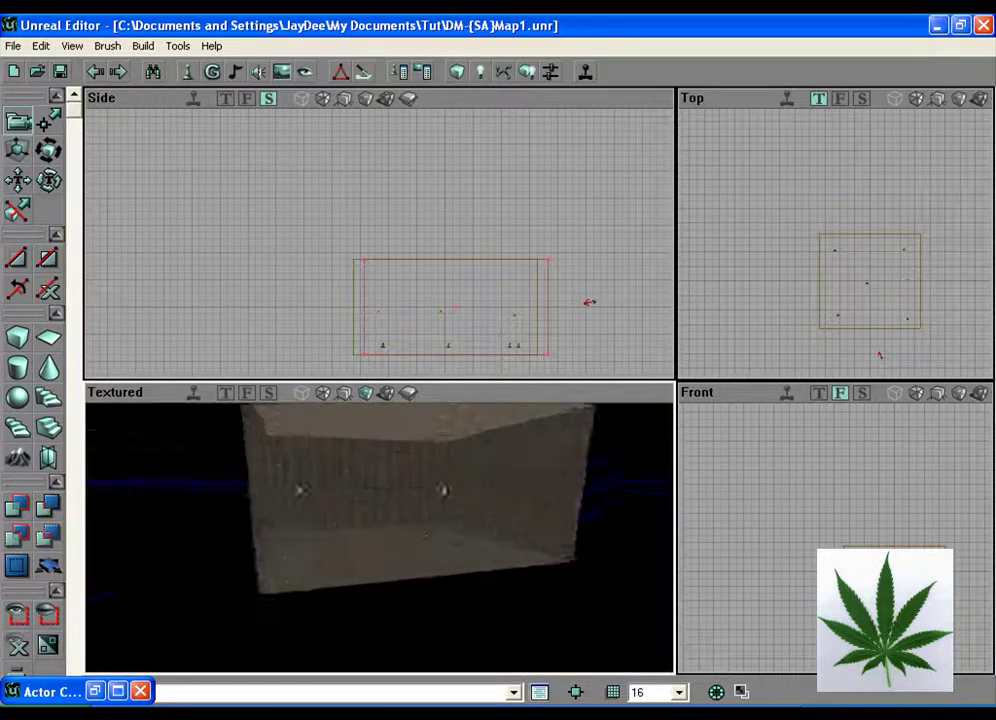